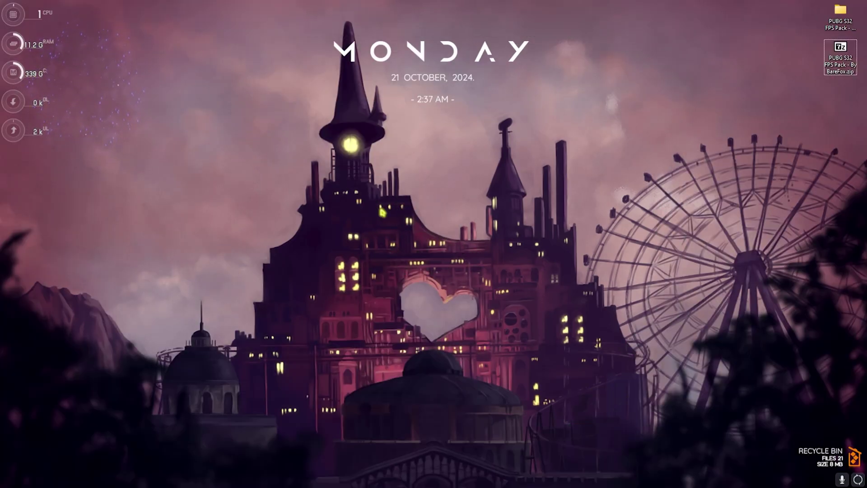
Open Settings and confirm hardware-accelerated GPU scheduling and windowed-game optimizations are On, then return to Graphics.
key("super")
type("settings")
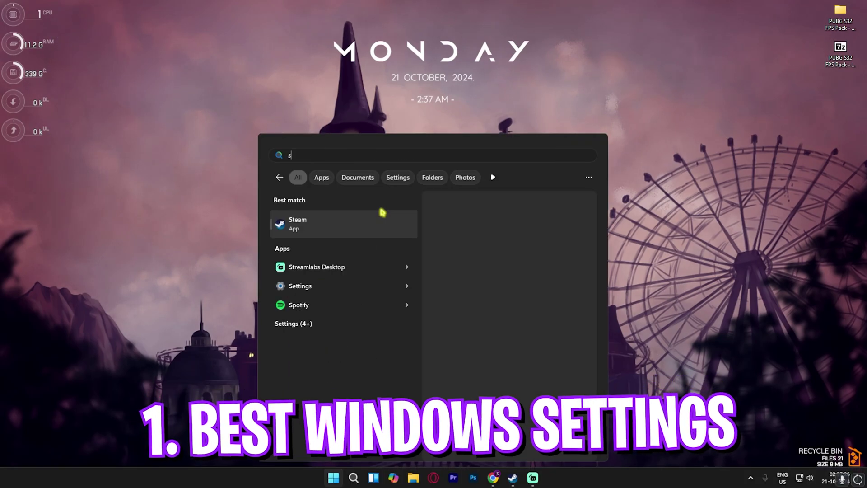
left_click(382, 212)
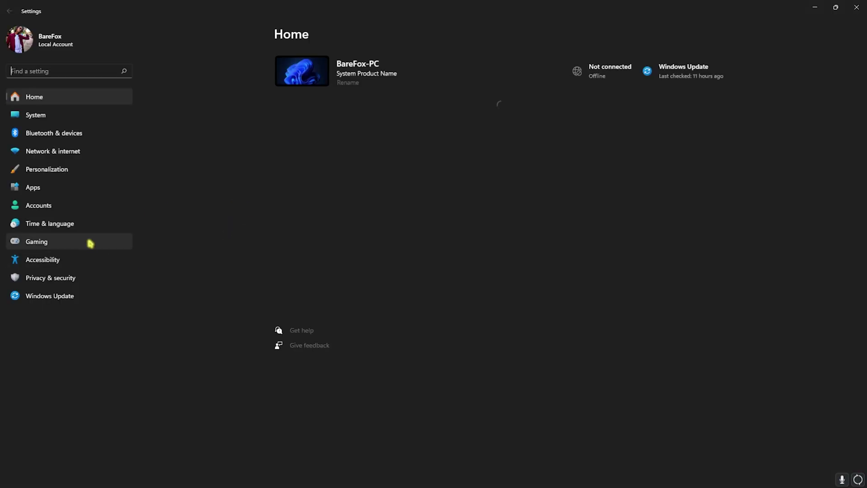
left_click(86, 242)
left_click(351, 76)
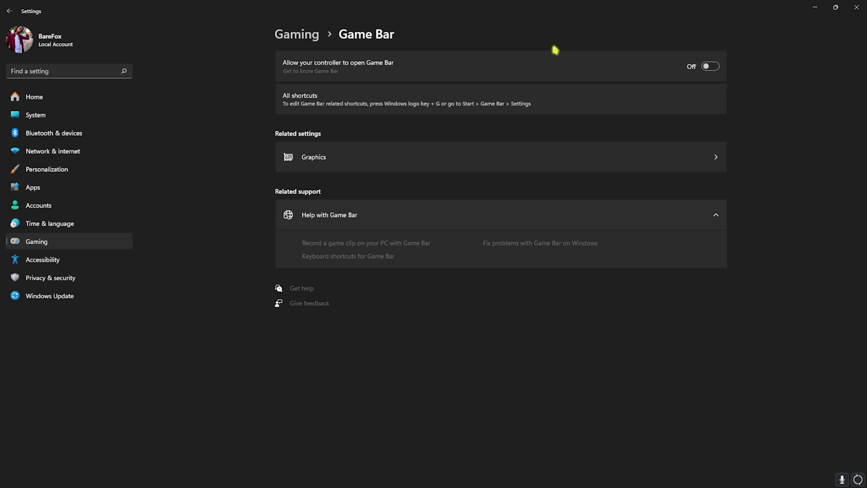
left_click(352, 159)
left_click(299, 80)
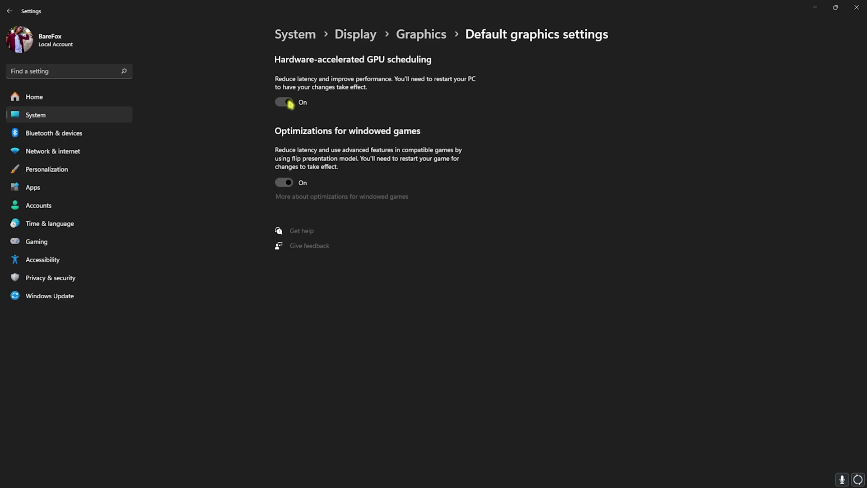
left_click(416, 34)
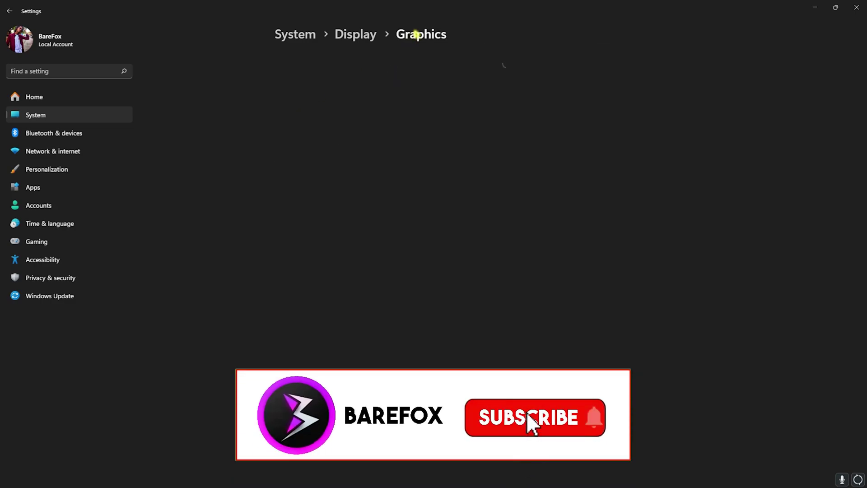
Start adding an app and go to PUBG's install folder, using the path copied from Steam.
left_click(301, 162)
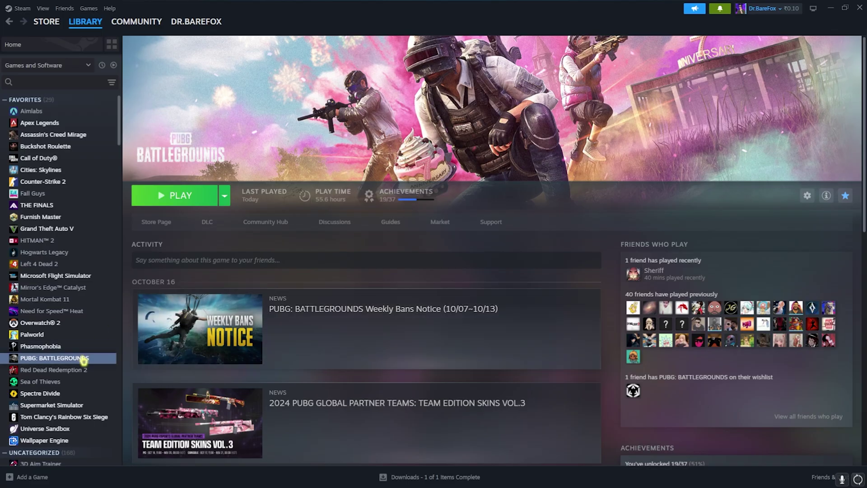
right_click(83, 359)
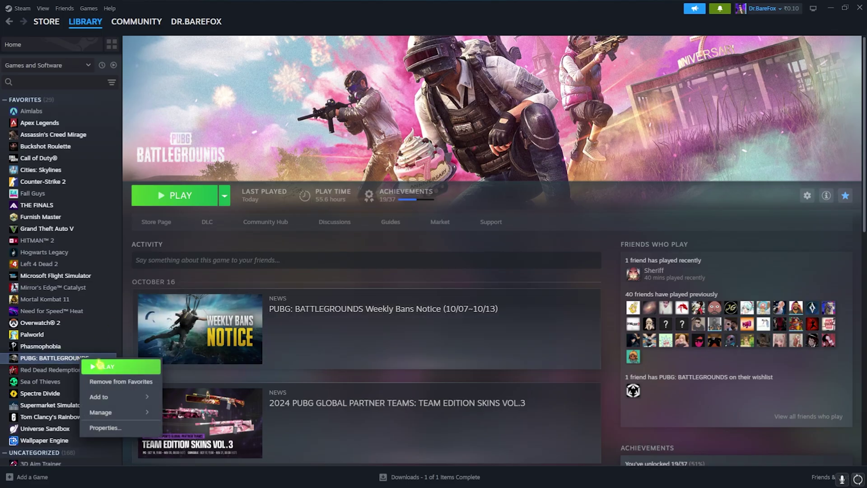
mouse_move(125, 410)
left_click(194, 429)
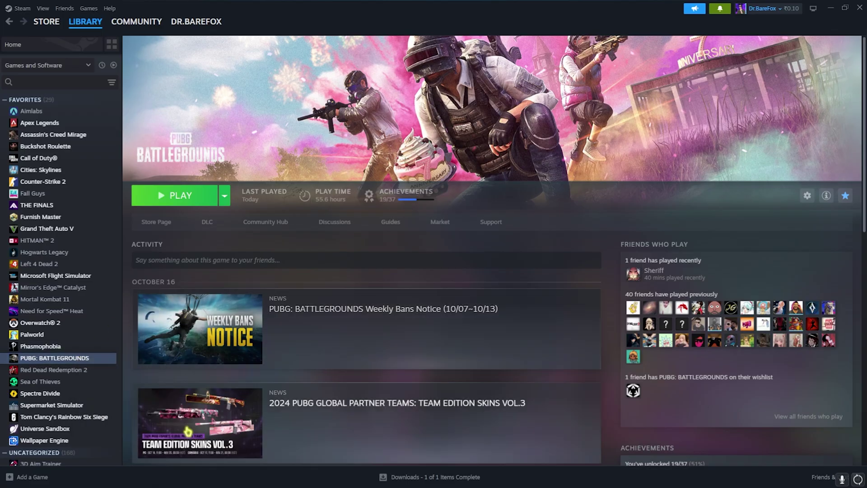
left_click(417, 28)
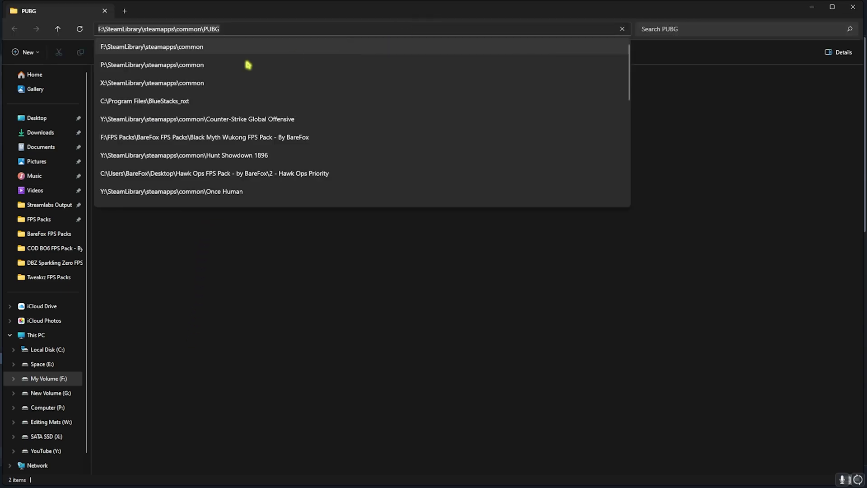
key("alt+Tab")
key("Tab")
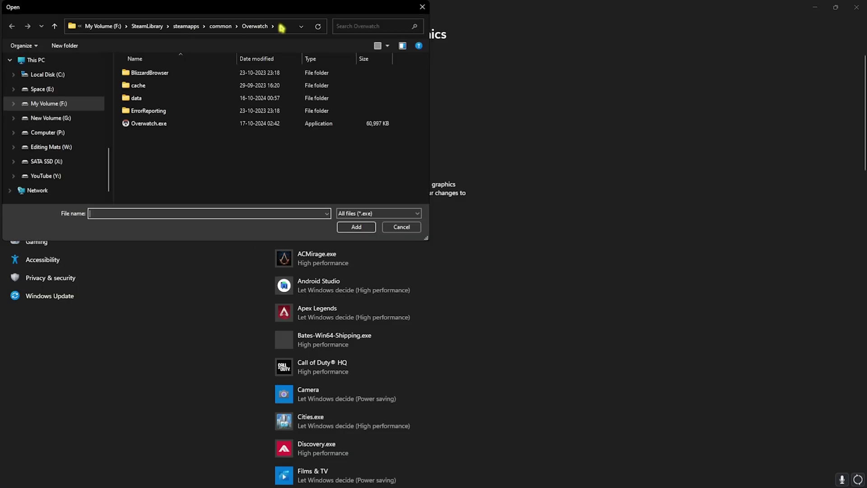
left_click(280, 26)
type("F:\\SteamLibrary\\steamapps\\common\\PUBG")
key("Return")
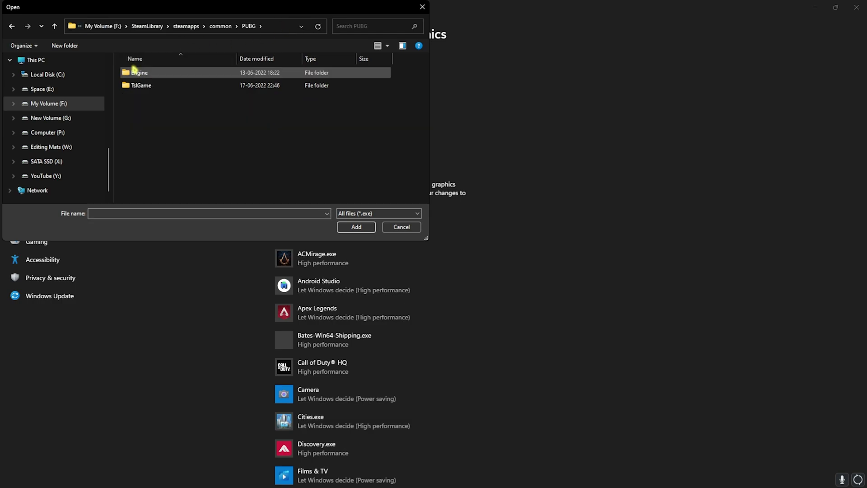
Add TslGame.exe from TslGame\Binaries\Win64 and set its graphics preference to High performance.
double_click(137, 85)
double_click(140, 72)
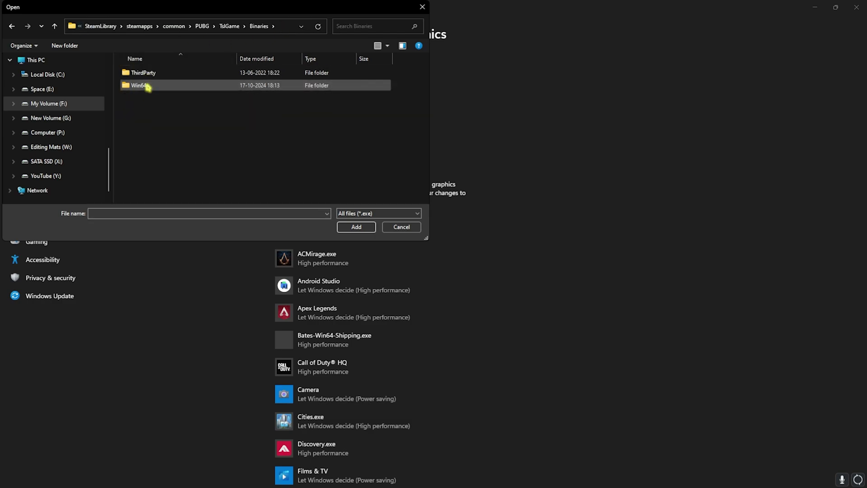
double_click(140, 86)
left_click(160, 124)
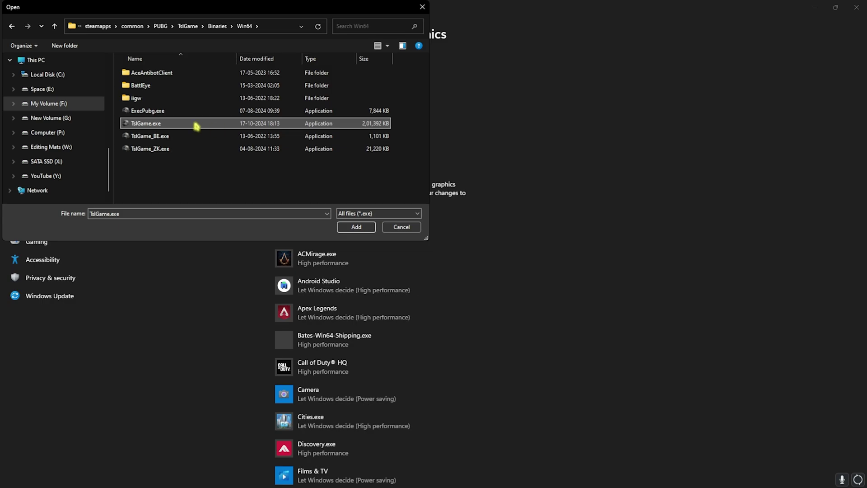
left_click(356, 227)
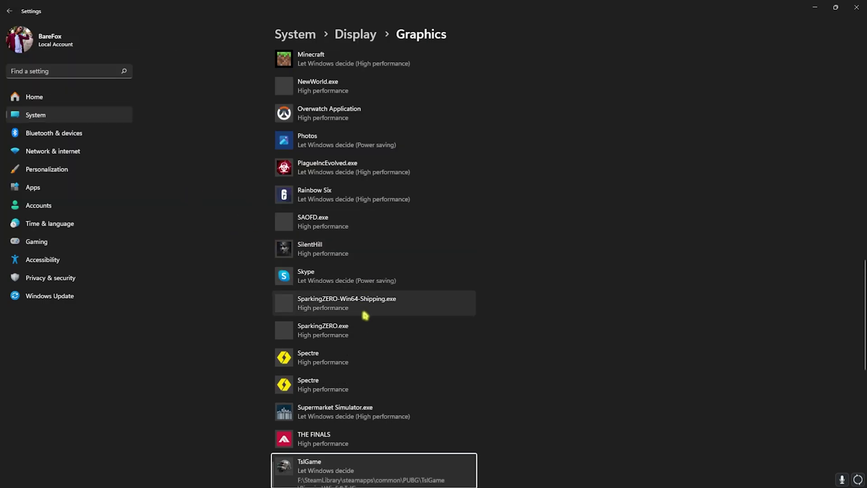
scroll(379, 318, "down", 4)
left_click(408, 315)
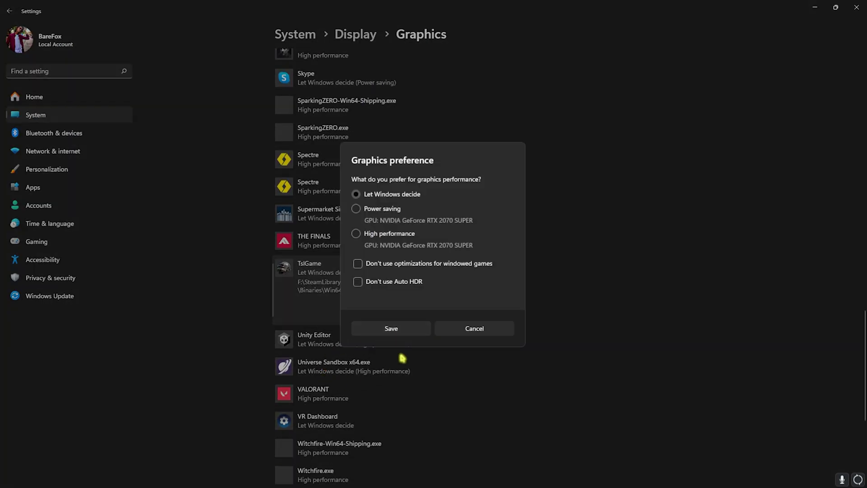
left_click(380, 334)
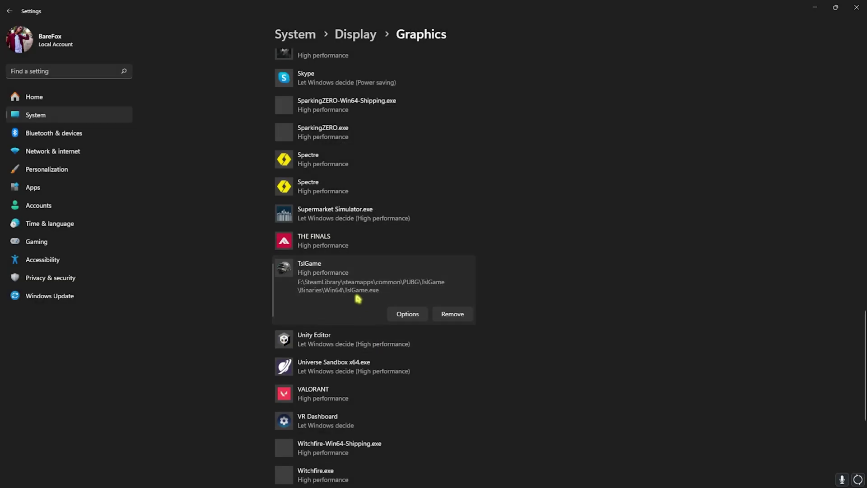
Go to Gaming > Game Mode and confirm the Game Mode toggle is On.
left_click(116, 244)
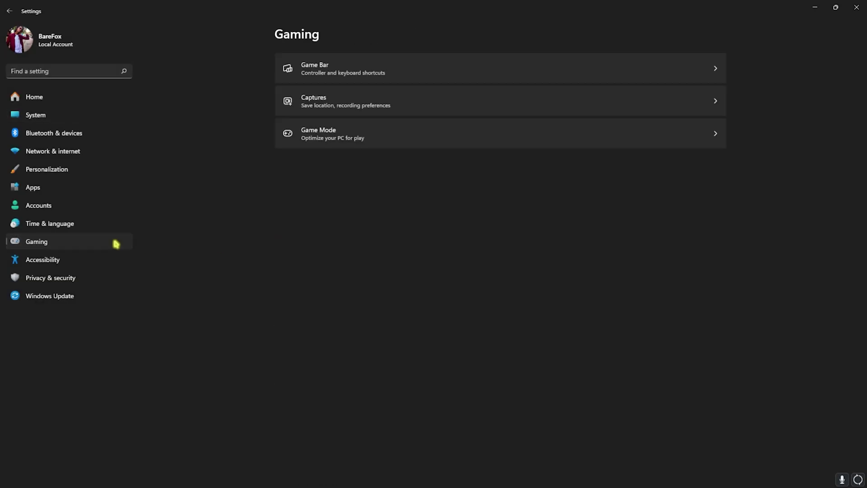
left_click(307, 138)
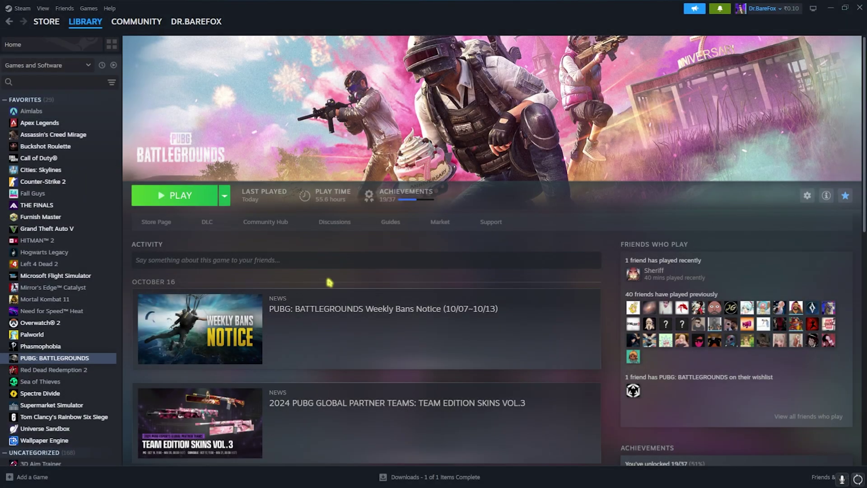
Open PUBG's local files from Steam and select TslGame.exe in TslGame\Binaries\Win64.
right_click(81, 360)
mouse_move(115, 412)
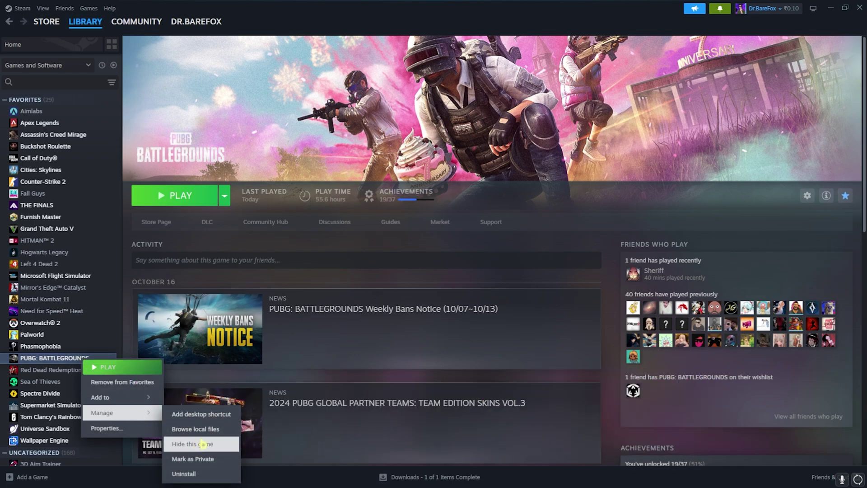
left_click(206, 431)
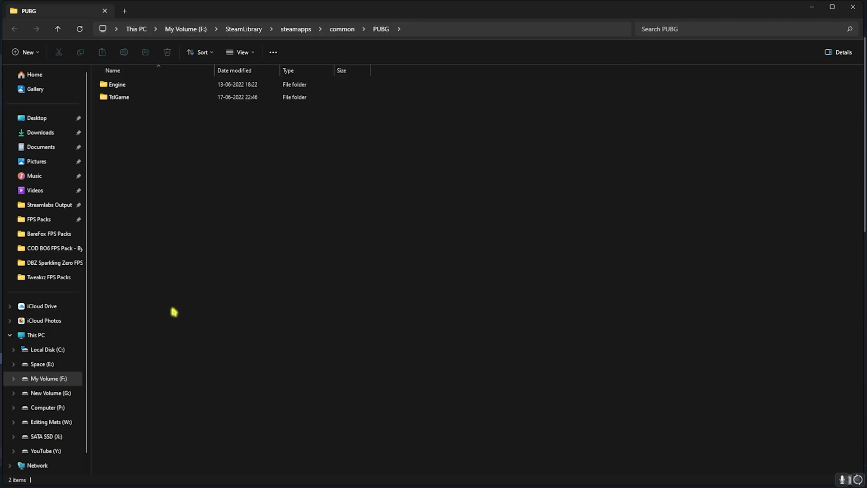
left_click(129, 100)
double_click(130, 100)
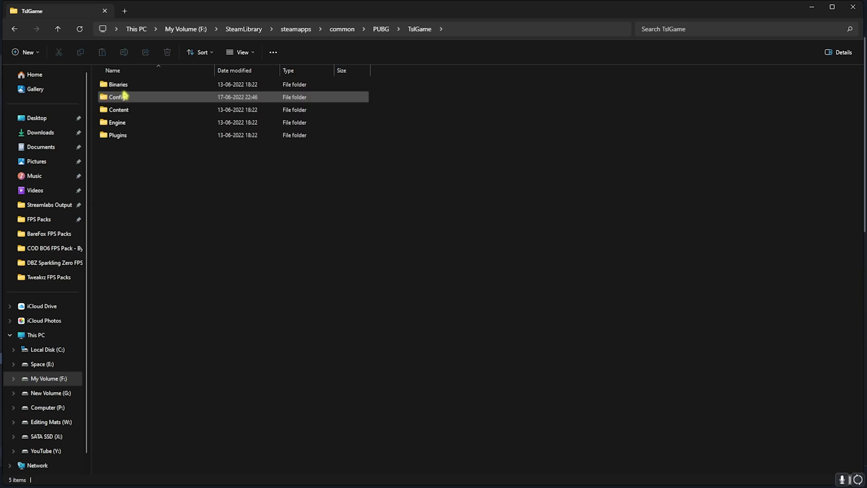
double_click(123, 97)
double_click(132, 97)
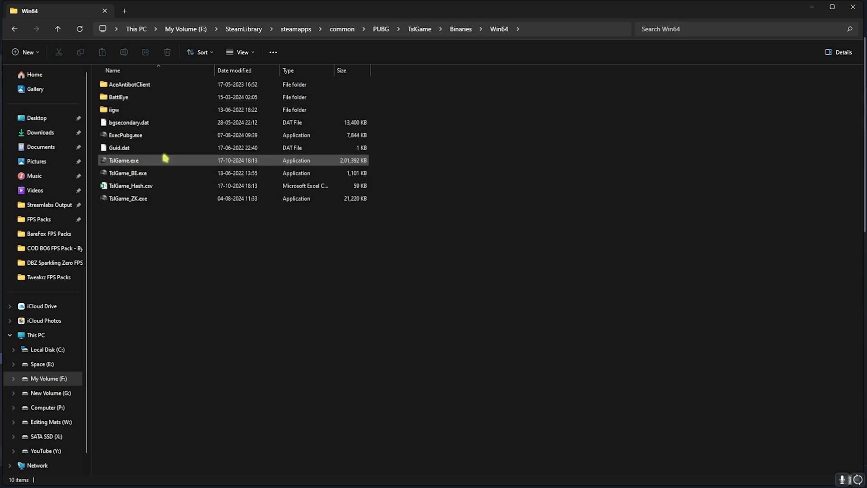
left_click(138, 164)
In TslGame.exe's Compatibility properties, disable fullscreen optimizations and override high DPI scaling to Application.
right_click(138, 164)
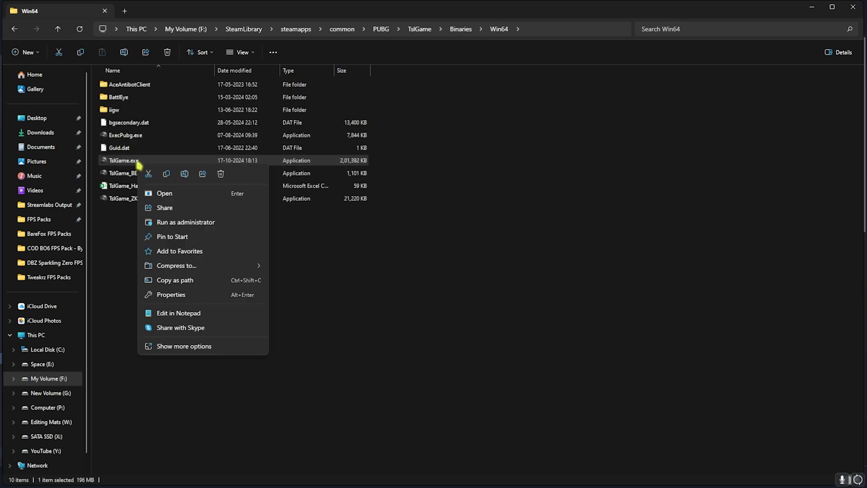
left_click(174, 296)
key("ctrl+Tab")
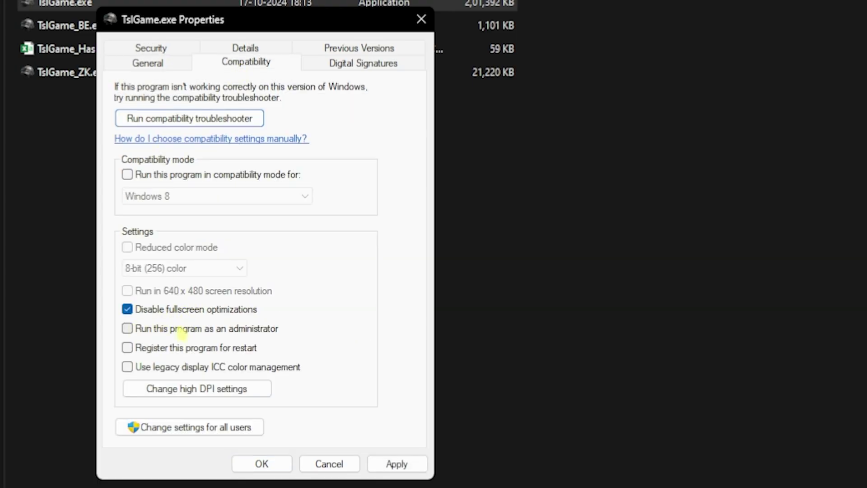
left_click(166, 392)
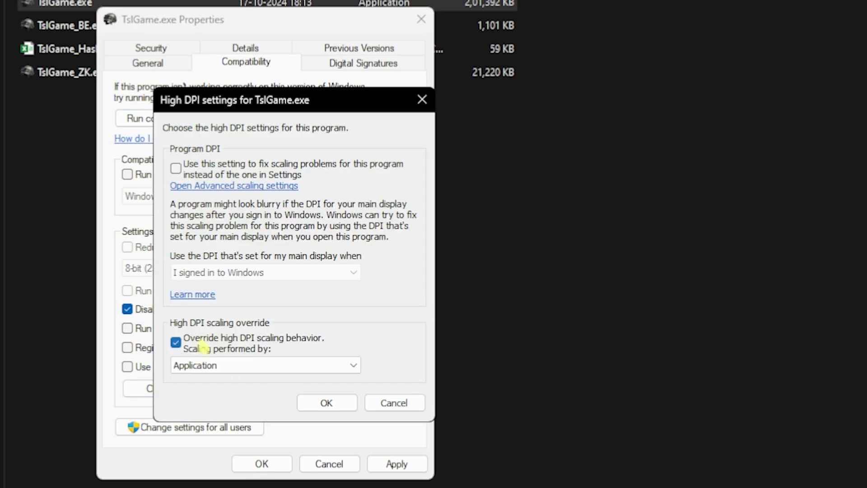
left_click(326, 403)
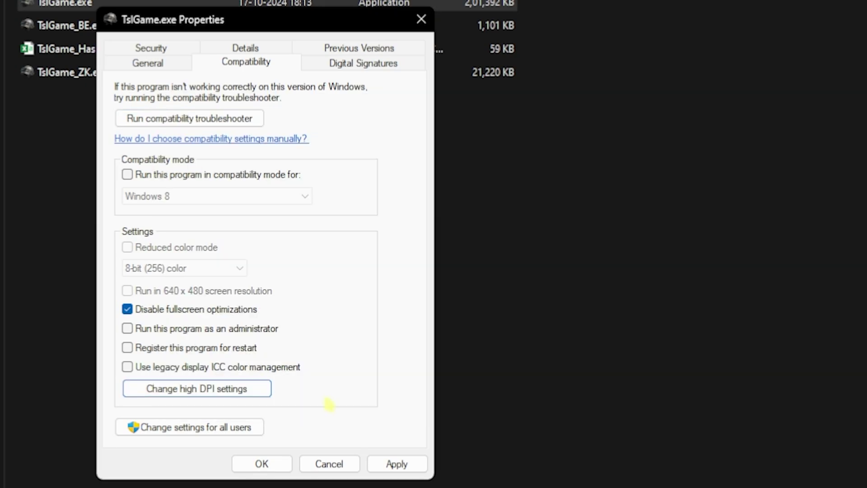
left_click(396, 464)
left_click(262, 464)
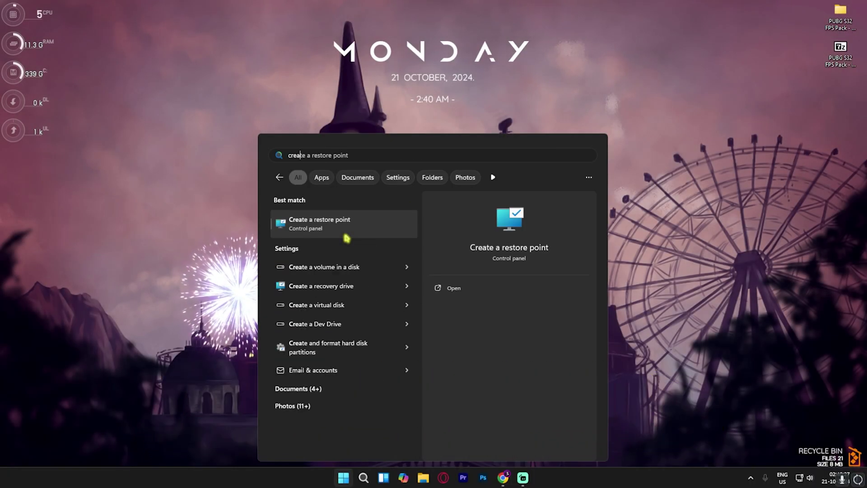
Create a restore point for Local Disk (C:) described 'Pl', then close System Properties.
left_click(349, 235)
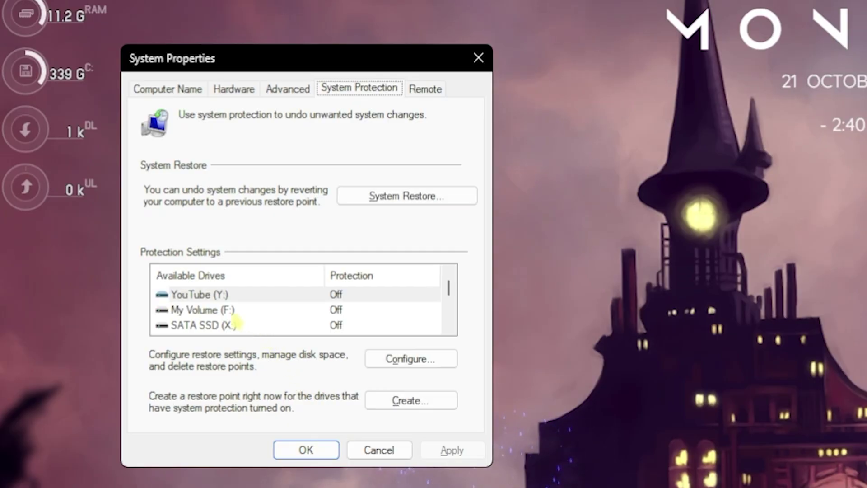
scroll(117, 199, "down", 2)
left_click(117, 199)
left_click(206, 237)
type("Pl")
key("Return")
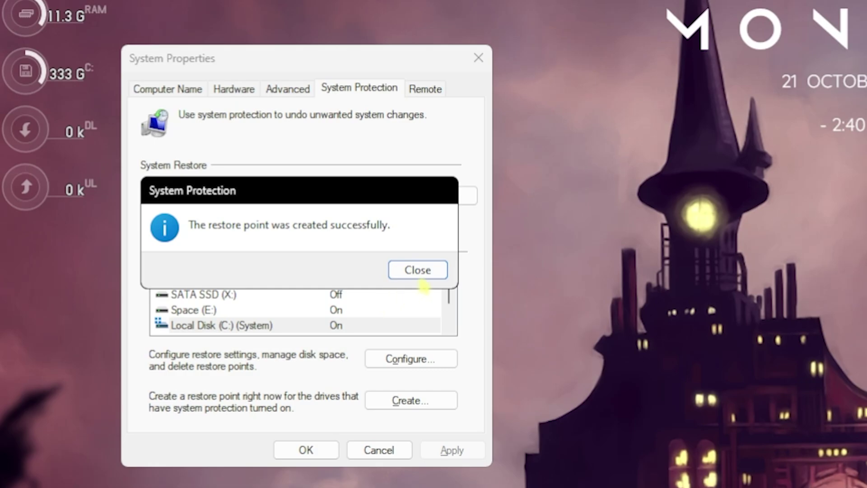
left_click(419, 271)
left_click(478, 57)
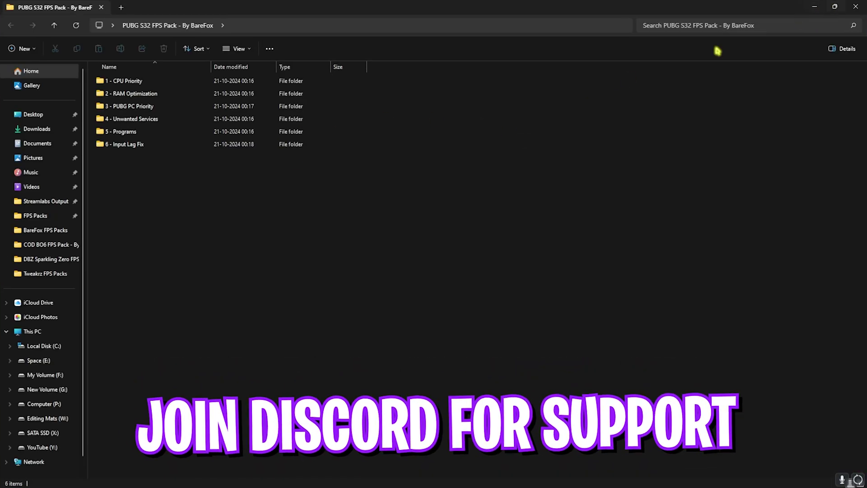
Browse the AMD and INTEL subfolders of 1 - CPU Priority, then return to the FPS pack folder.
left_click(121, 84)
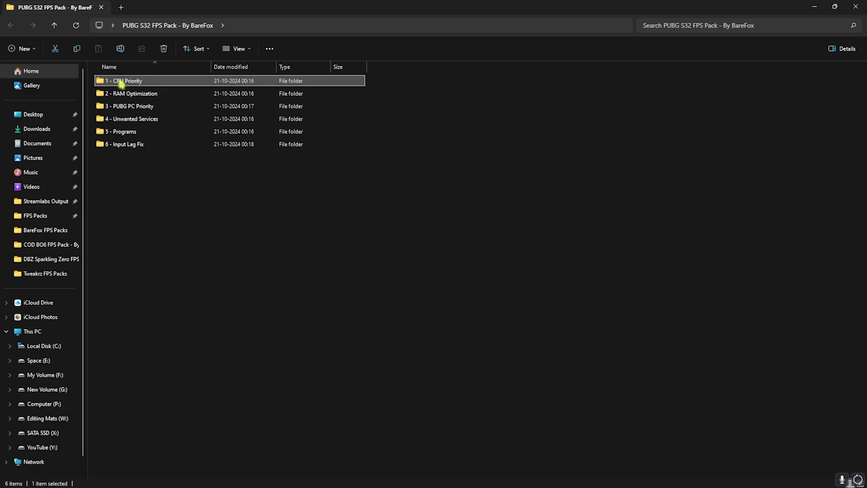
double_click(121, 83)
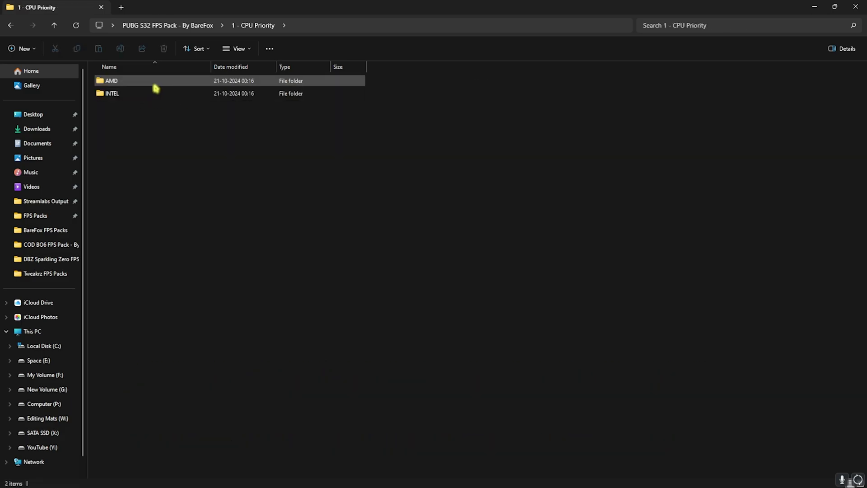
double_click(154, 84)
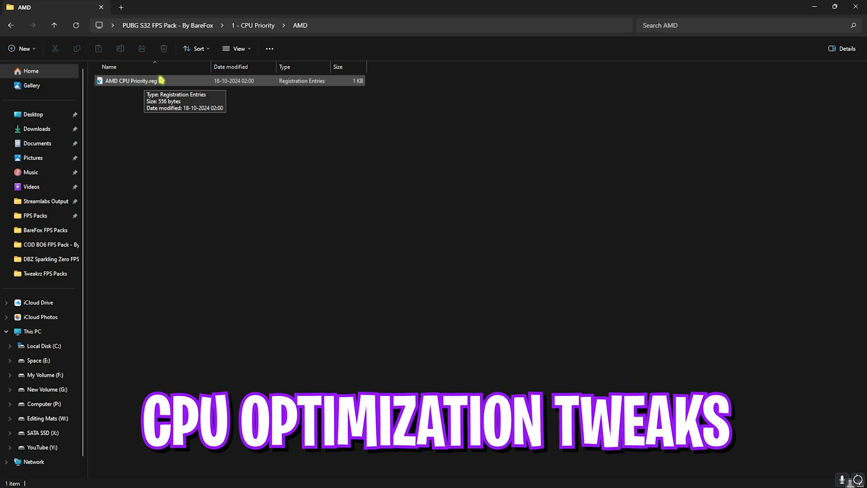
left_click(246, 25)
left_click(125, 94)
double_click(126, 93)
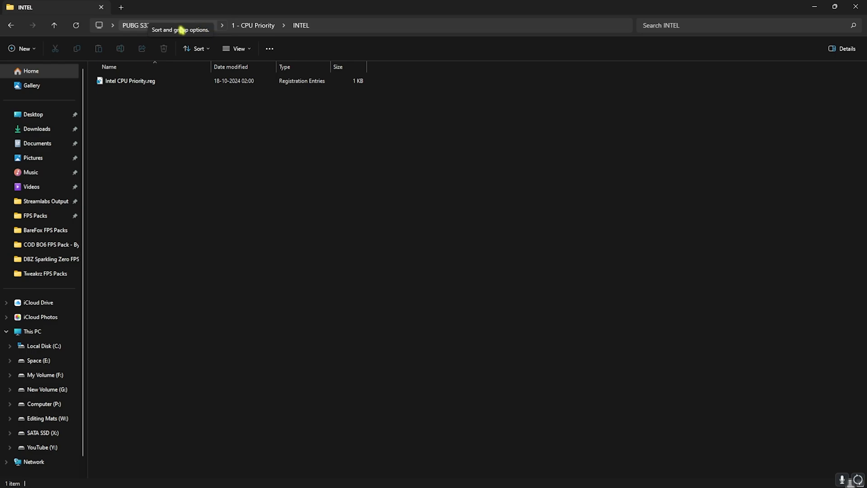
left_click(181, 26)
Open 2 - RAM Optimization and select its RAM-size .reg files, starting from 32GB Ram.reg.
double_click(132, 95)
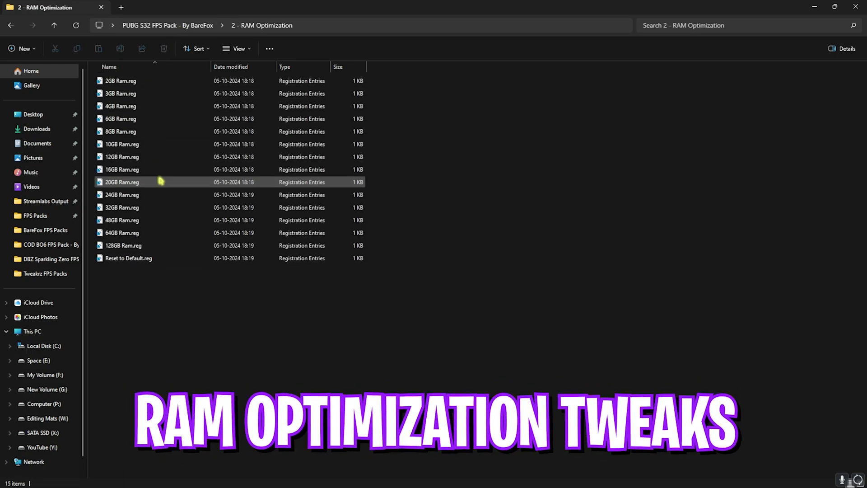
left_click(127, 207)
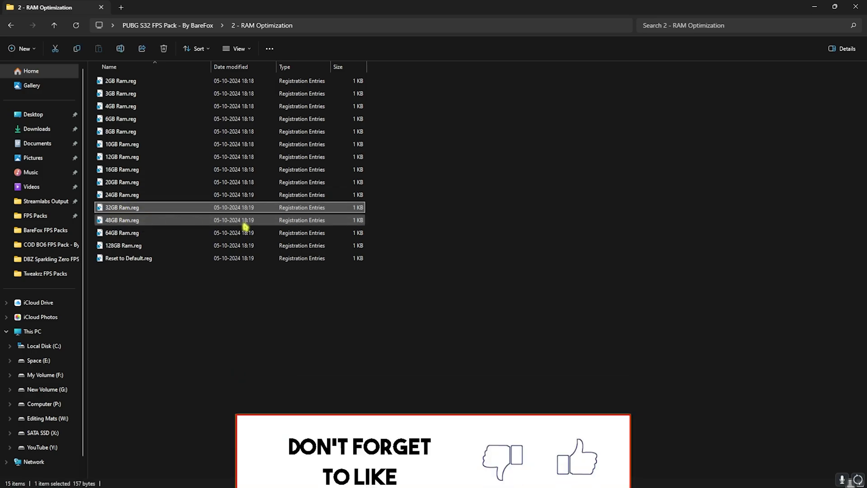
left_click_drag(379, 243, 360, 64)
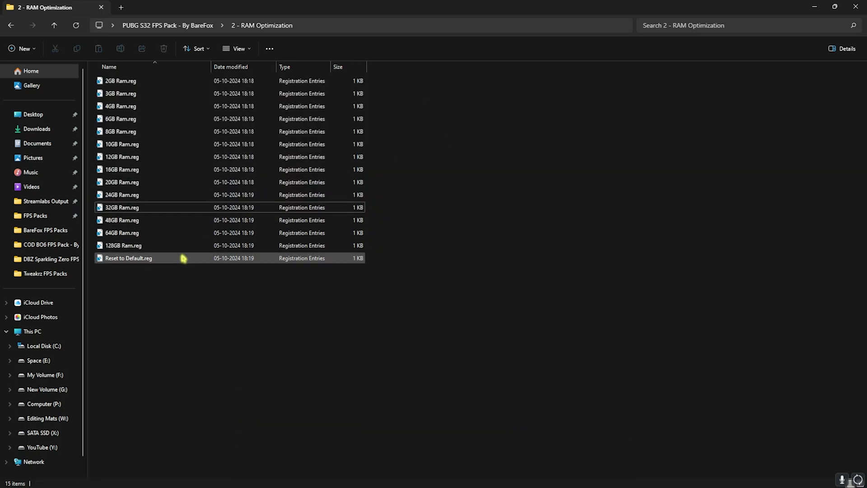
Open 3 - PUBG PC Priority to review its three .reg files, then go back up.
left_click(201, 25)
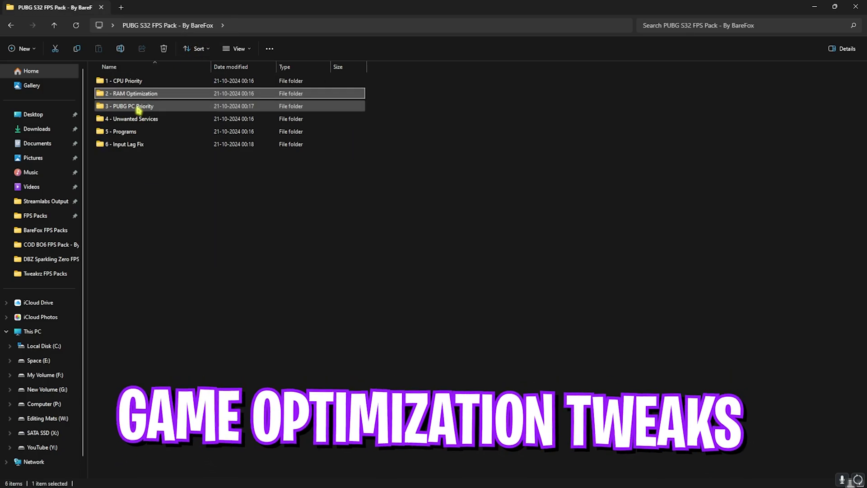
double_click(139, 110)
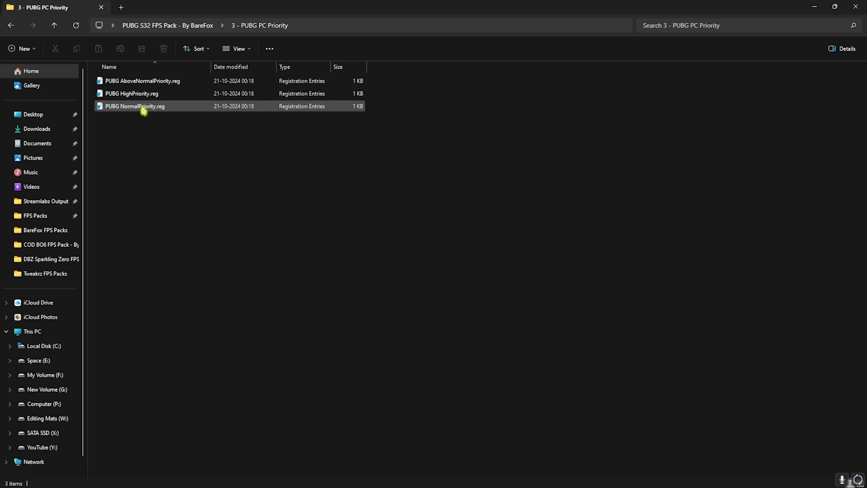
key("alt+Up")
double_click(140, 118)
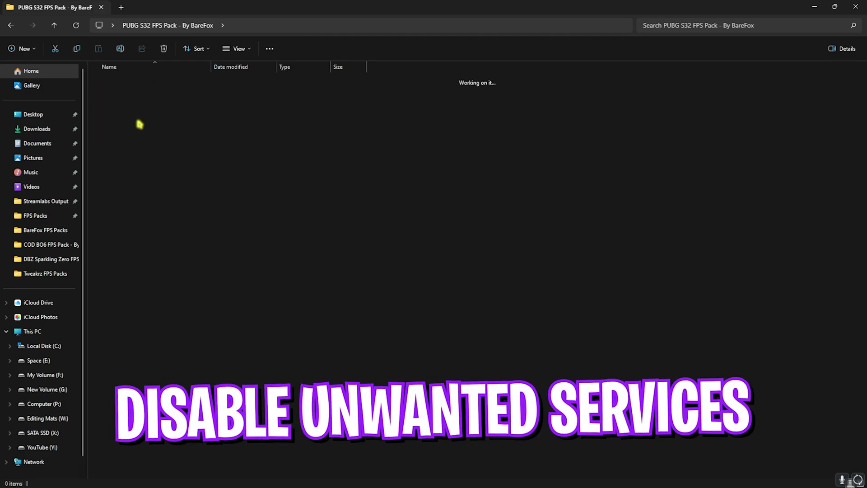
left_click_drag(174, 249, 135, 92)
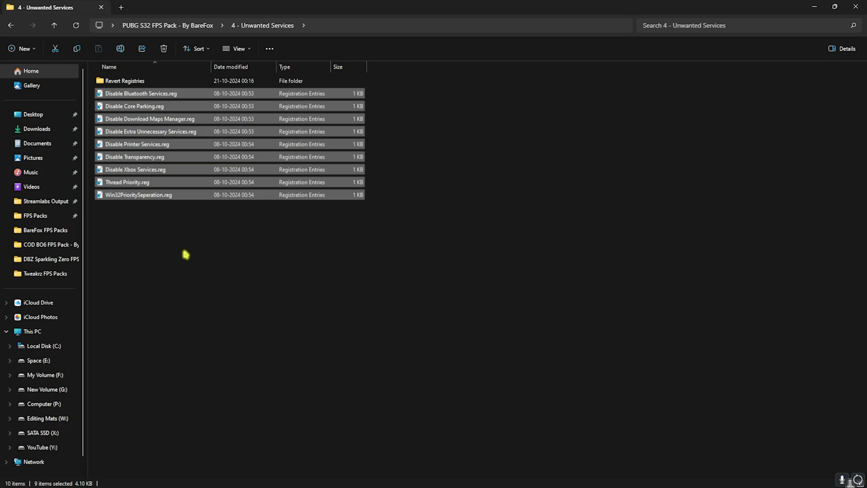
left_click(149, 94)
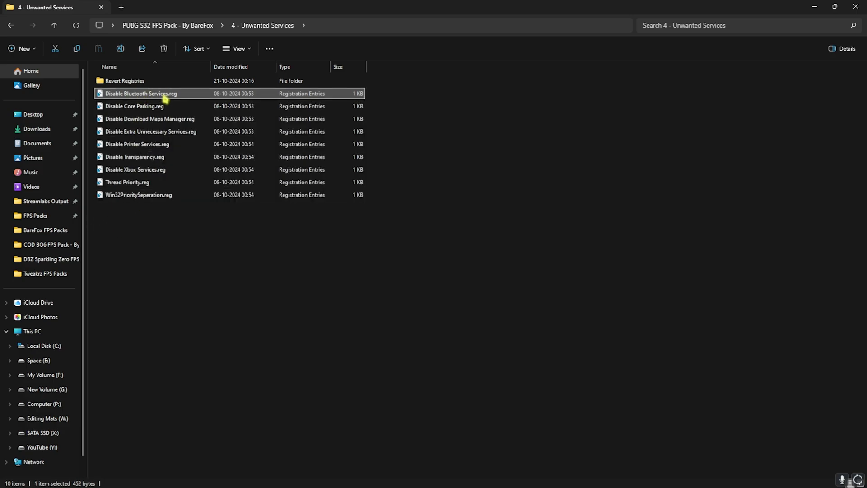
left_click(150, 145)
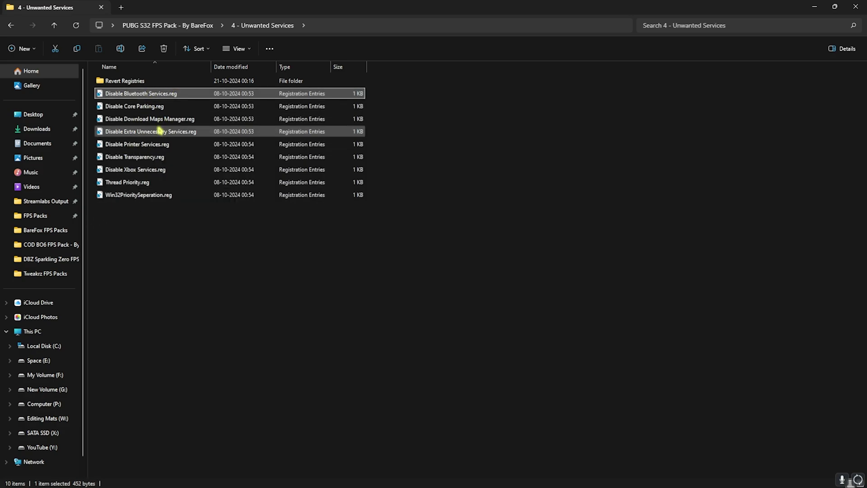
left_click(168, 94)
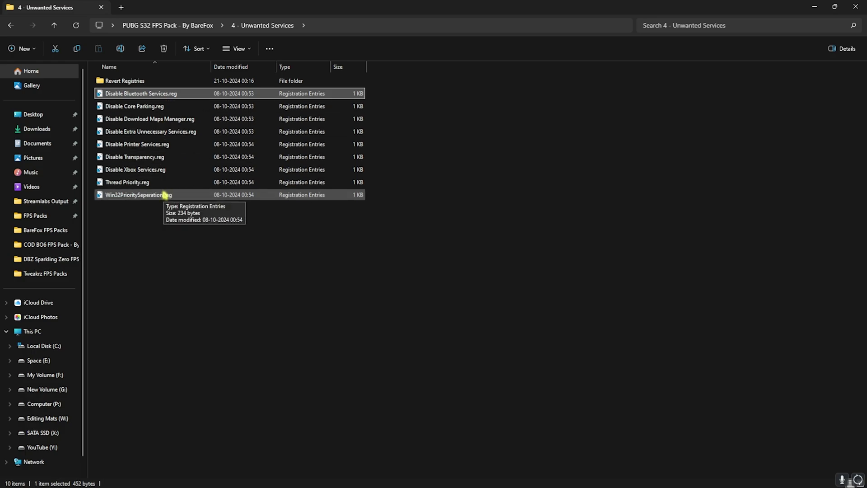
left_click(129, 83)
double_click(130, 83)
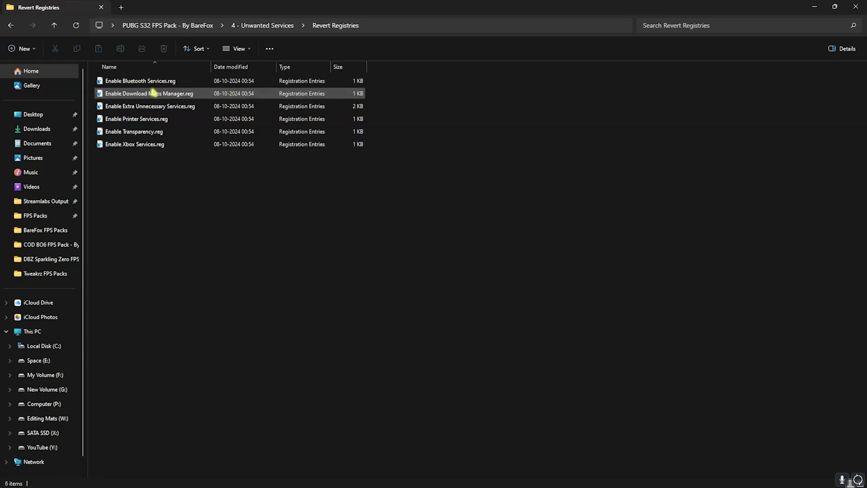
left_click_drag(193, 176, 155, 80)
left_click(194, 26)
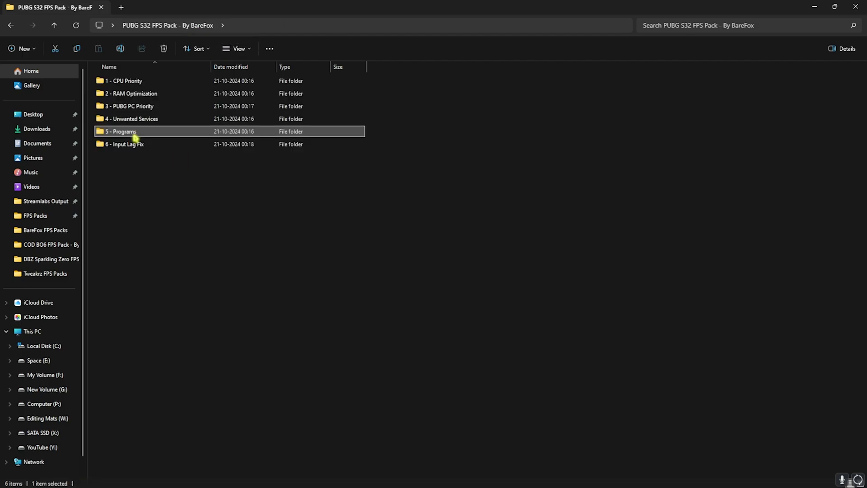
double_click(131, 132)
Run Clean Temporary Files.bat as administrator and let it delete the temporary files.
left_click(131, 83)
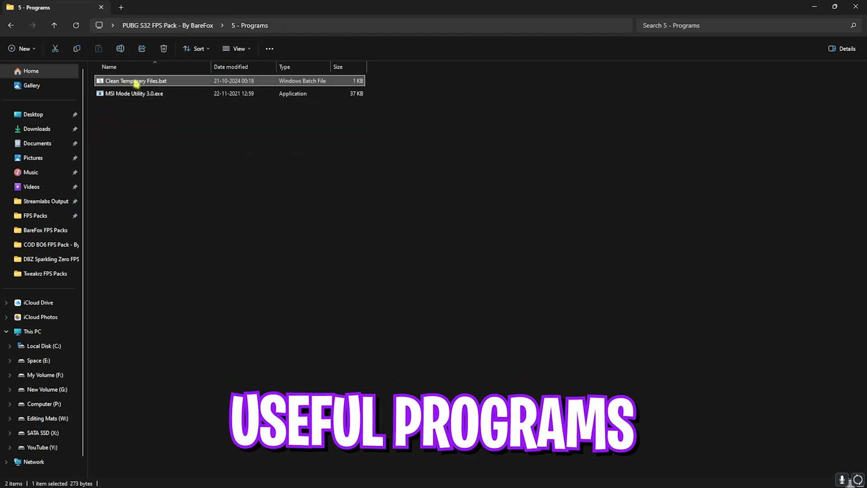
right_click(135, 83)
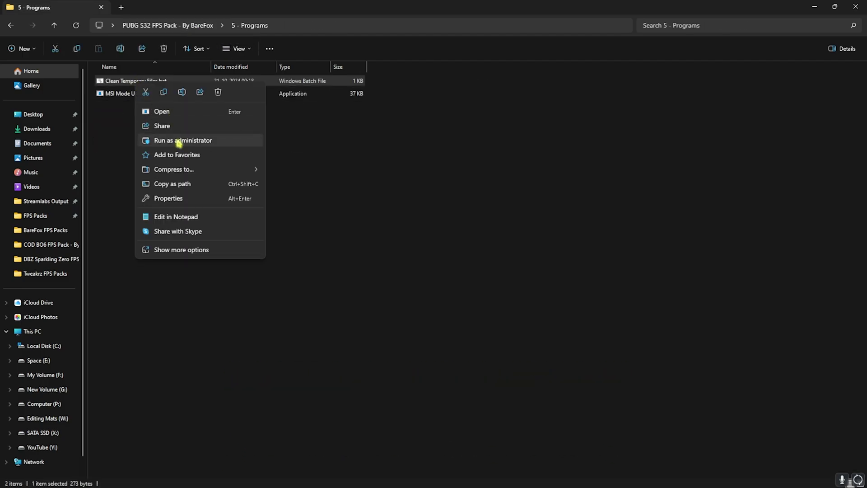
left_click(179, 141)
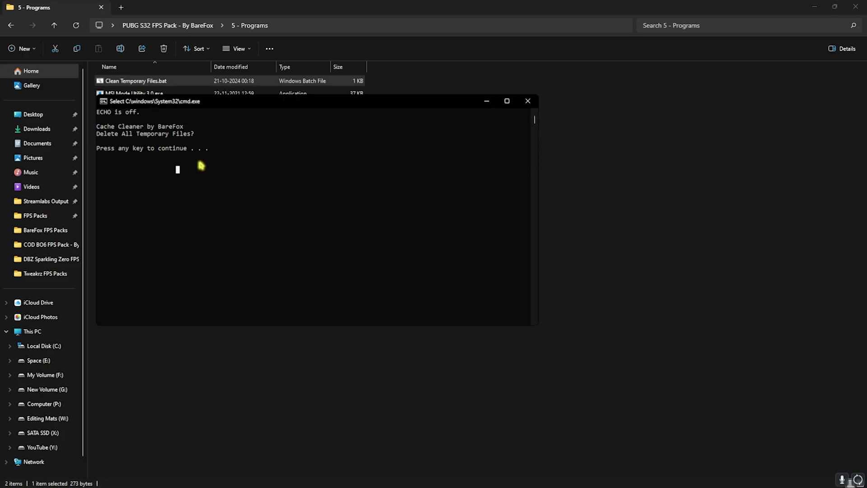
key("Return")
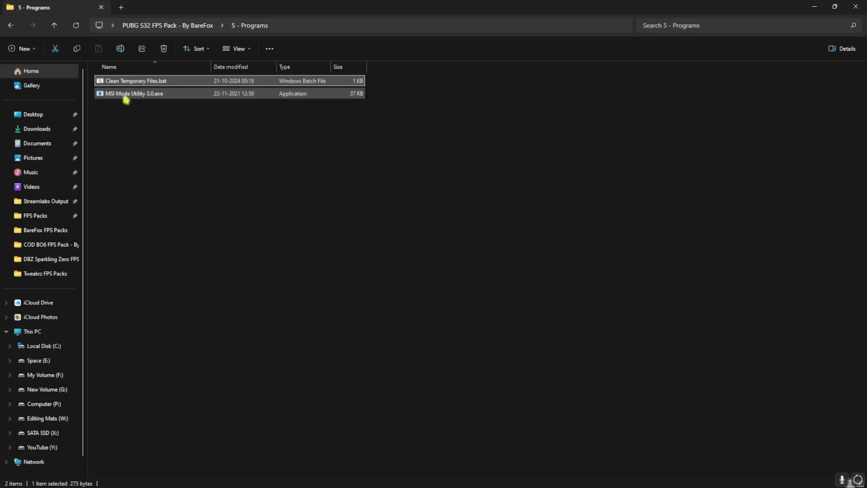
Run MSI Mode Utility 3.0 as administrator, set RTX 2070 SUPER interrupt priority to High, and close it.
left_click(148, 96)
right_click(148, 95)
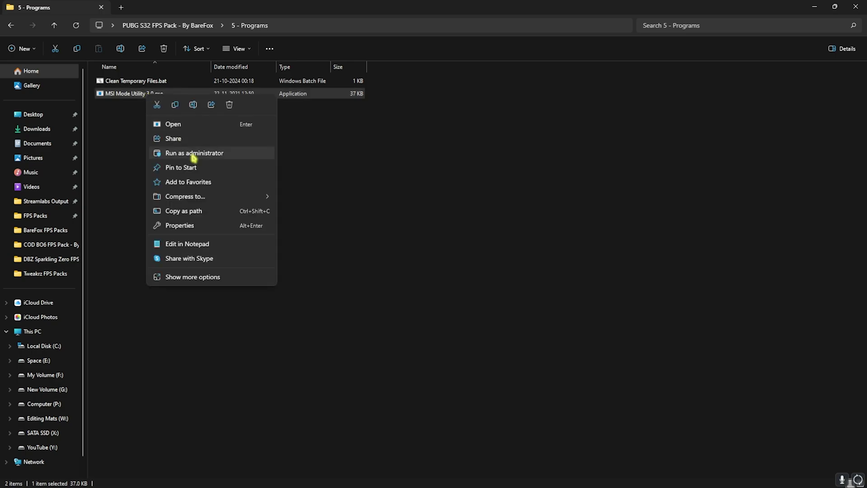
left_click(194, 154)
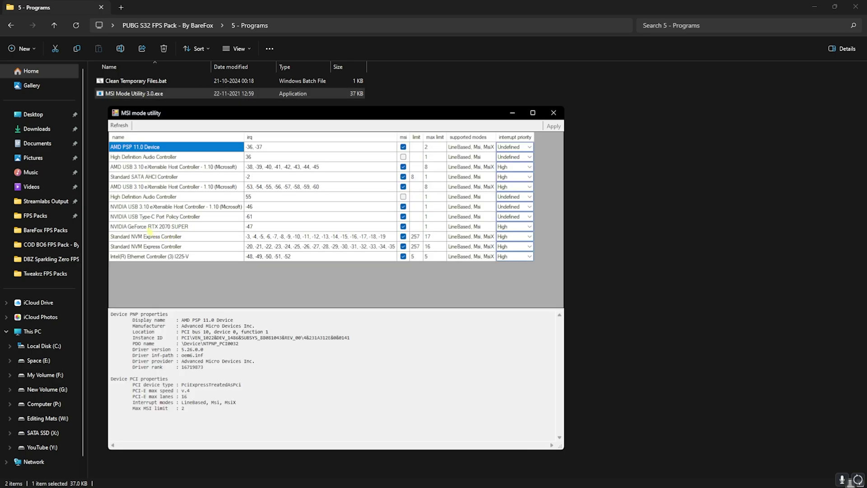
left_click(149, 227)
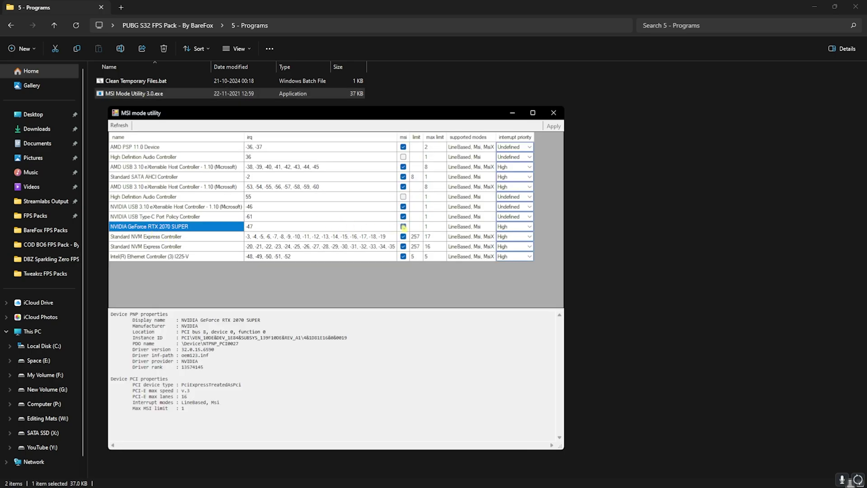
left_click(523, 227)
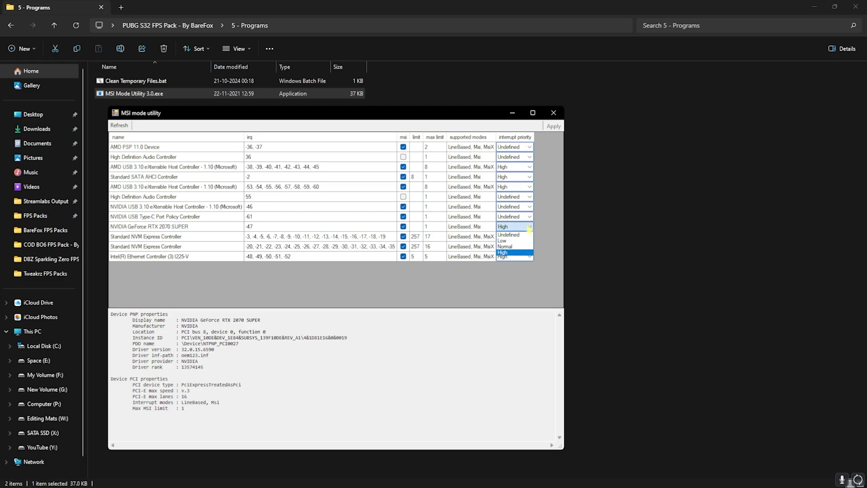
left_click(511, 256)
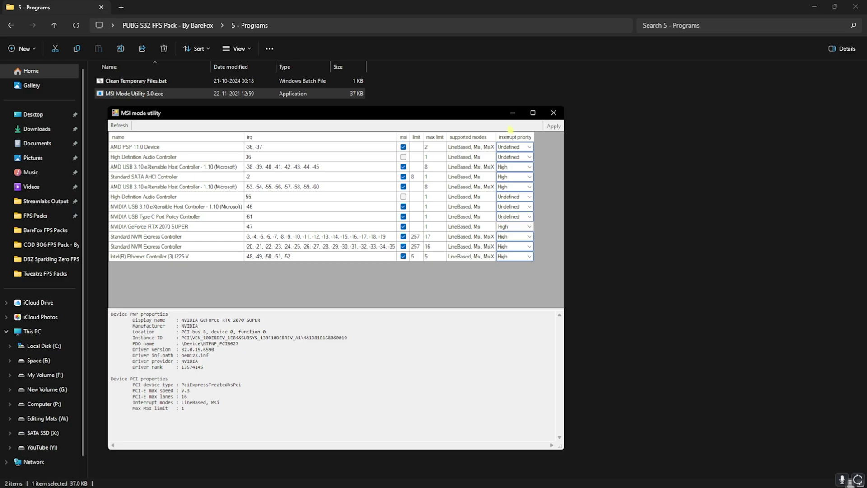
left_click(554, 112)
key("alt+Up")
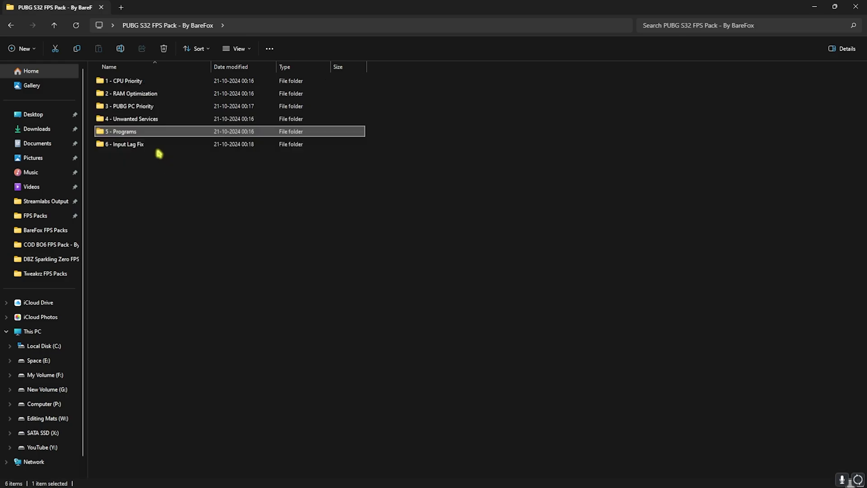
Browse into 6 - Input Lag Fix, check Keyboard Latency Fix, then open Mouse Latency Registries.
double_click(159, 148)
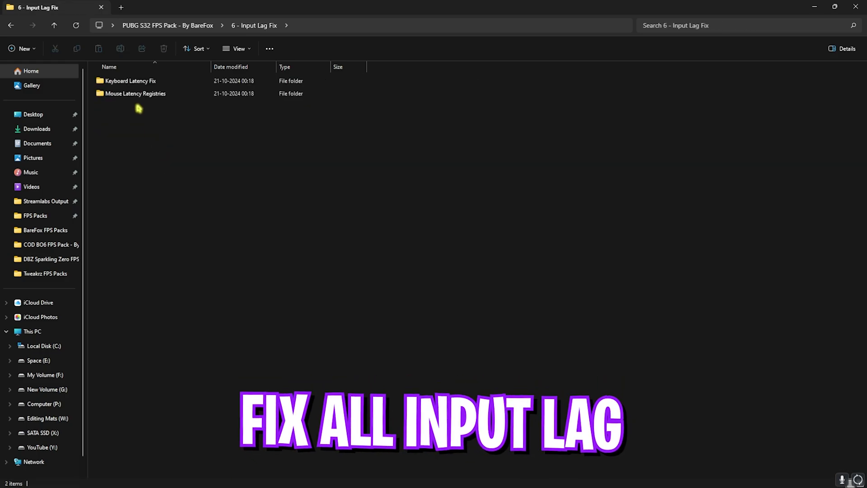
double_click(141, 85)
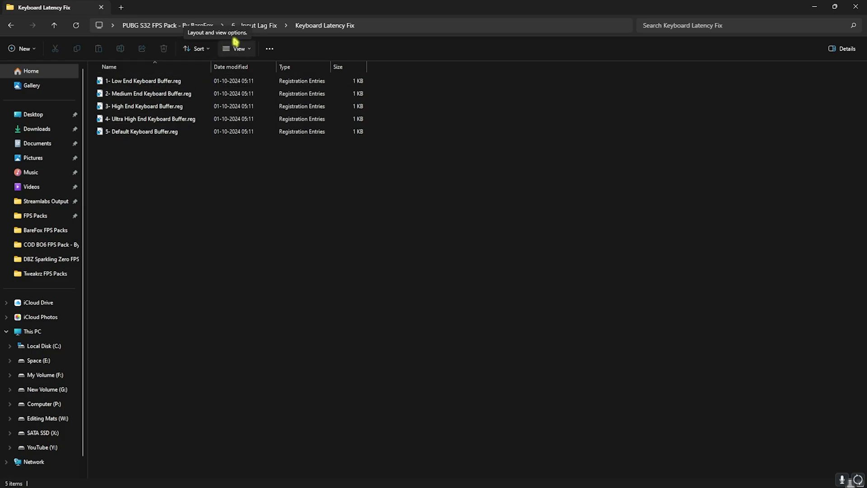
left_click(254, 25)
double_click(129, 94)
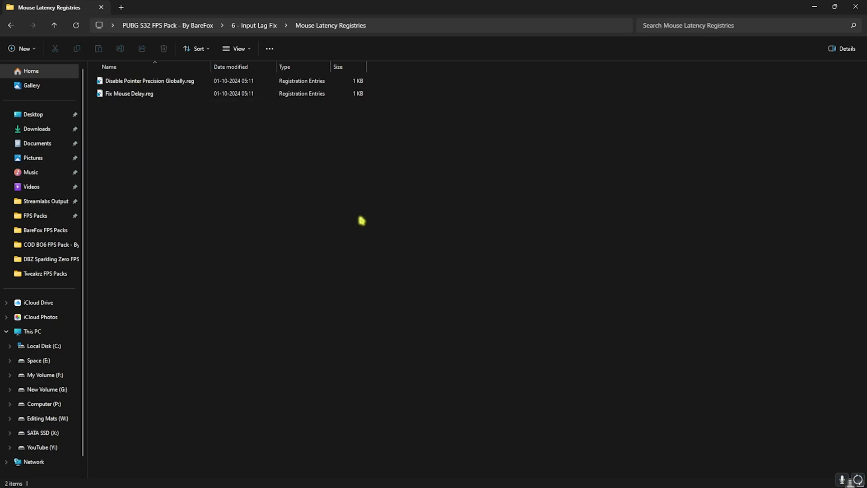
Open Fix Mouse Delay.reg in Notepad and read through its mouse curve values.
left_click(136, 95)
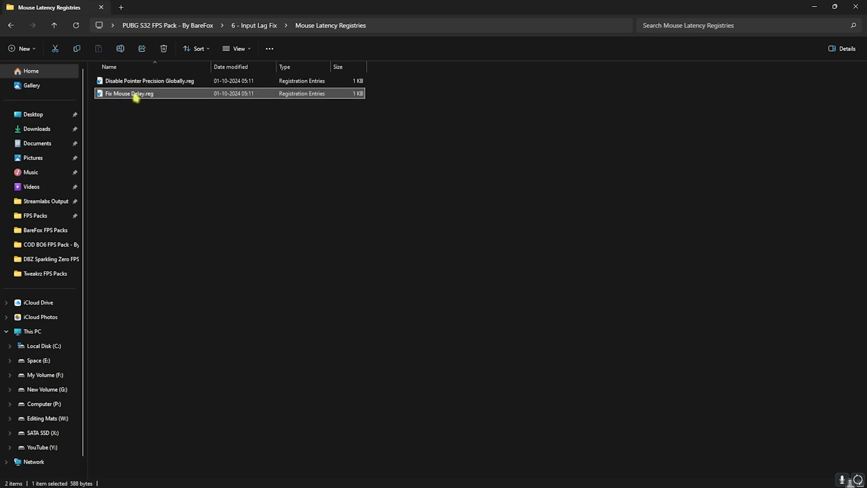
right_click(123, 95)
left_click(163, 246)
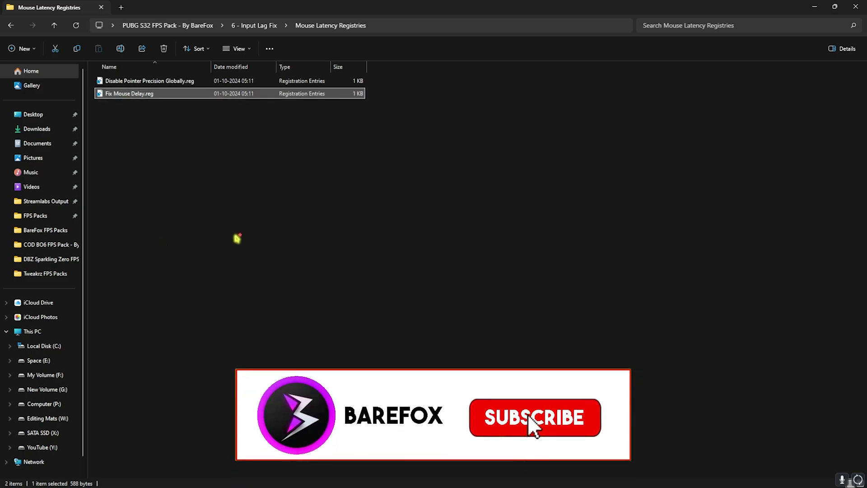
left_click_drag(152, 228, 246, 284)
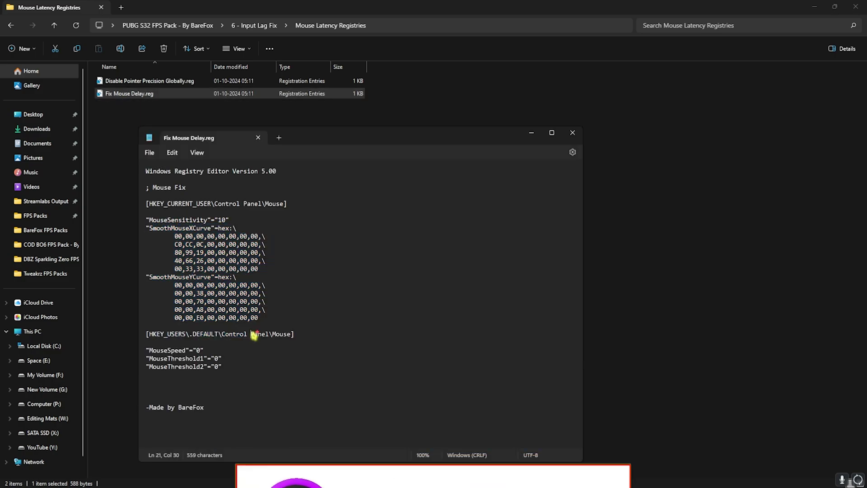
left_click_drag(254, 332, 170, 222)
left_click(233, 245)
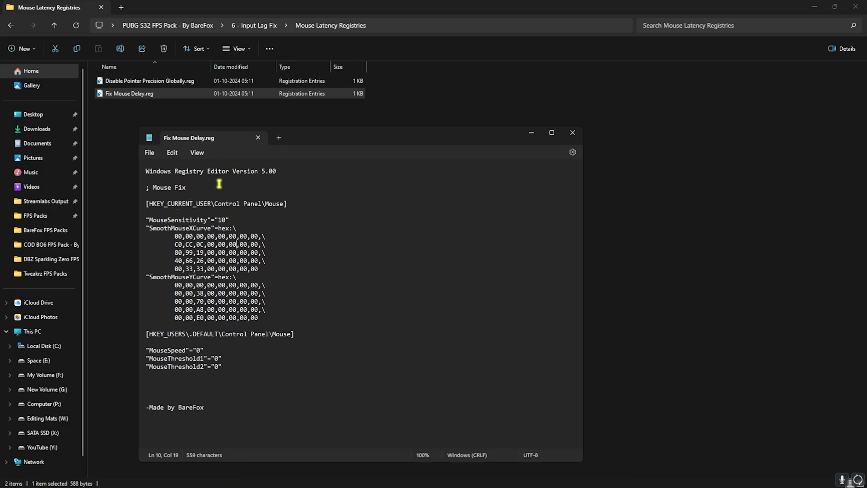
Close the Notepad file and the PUBG S32 FPS Pack Explorer window.
left_click(258, 138)
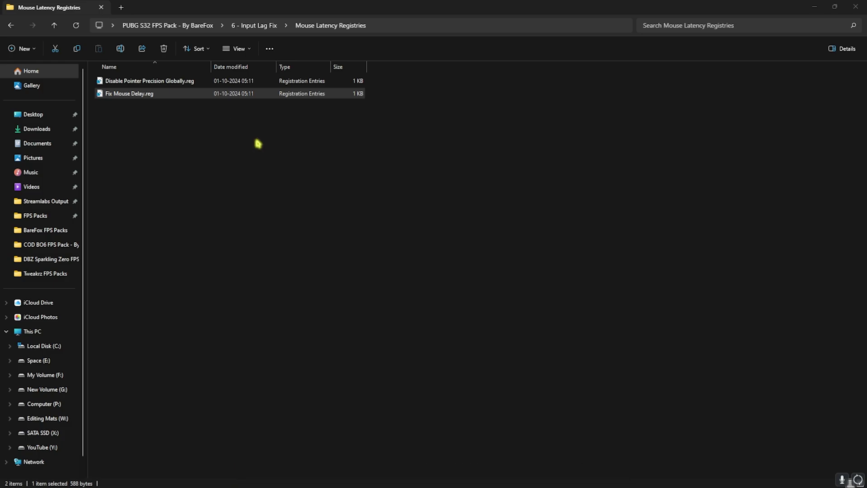
left_click(167, 26)
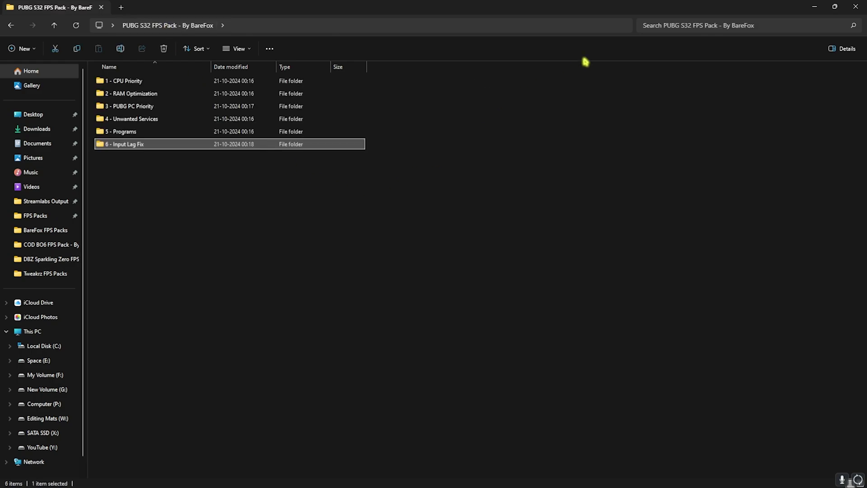
left_click(857, 6)
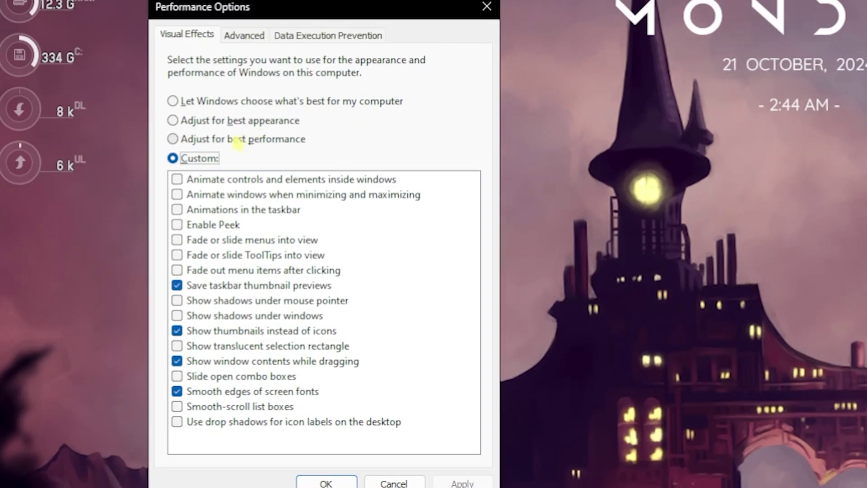
Use best performance but keep taskbar previews, thumbnails, smooth fonts and dragged window contents; open Virtual Memory.
left_click(238, 141)
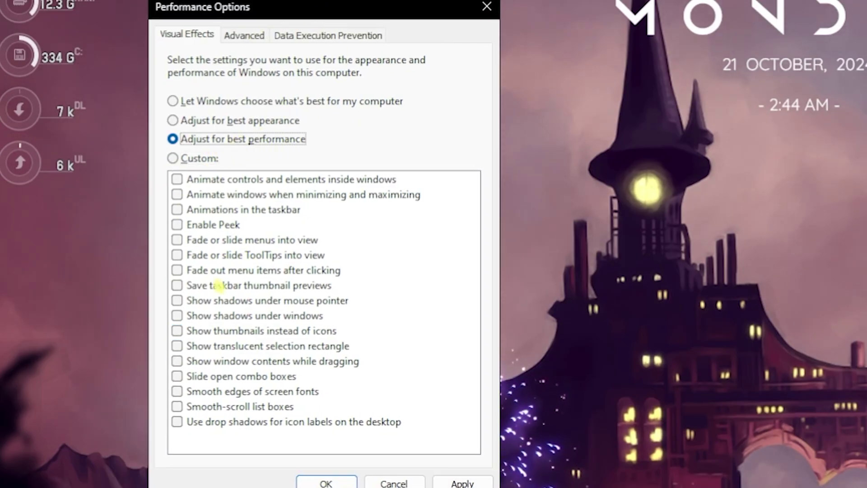
left_click(217, 285)
left_click(217, 333)
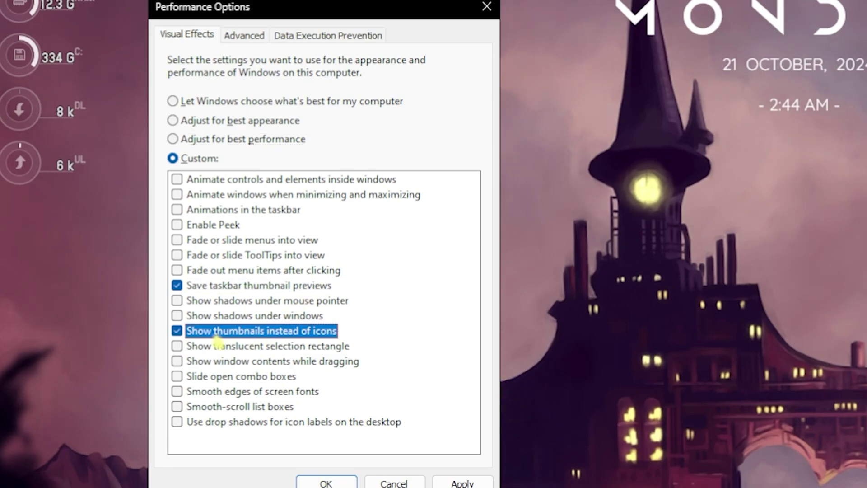
left_click(243, 391)
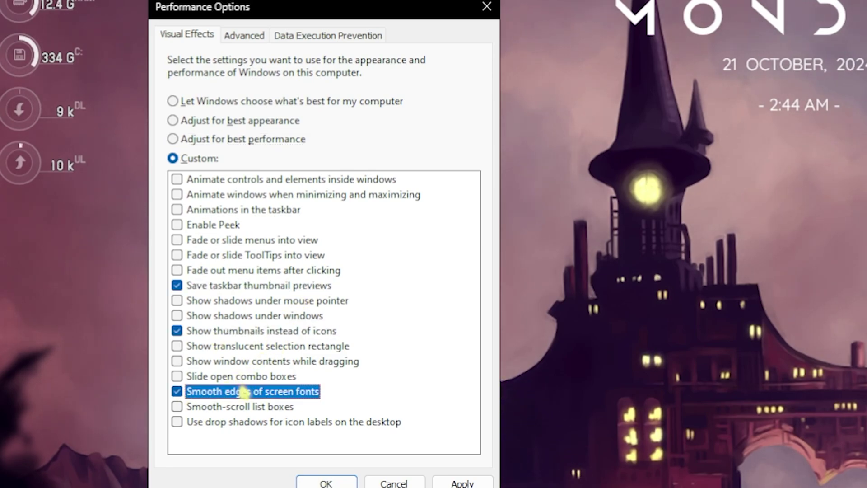
left_click(259, 361)
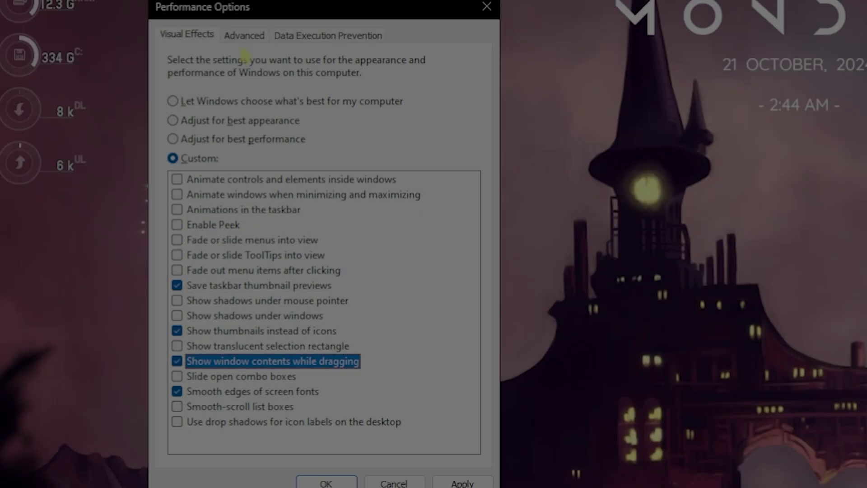
left_click(246, 35)
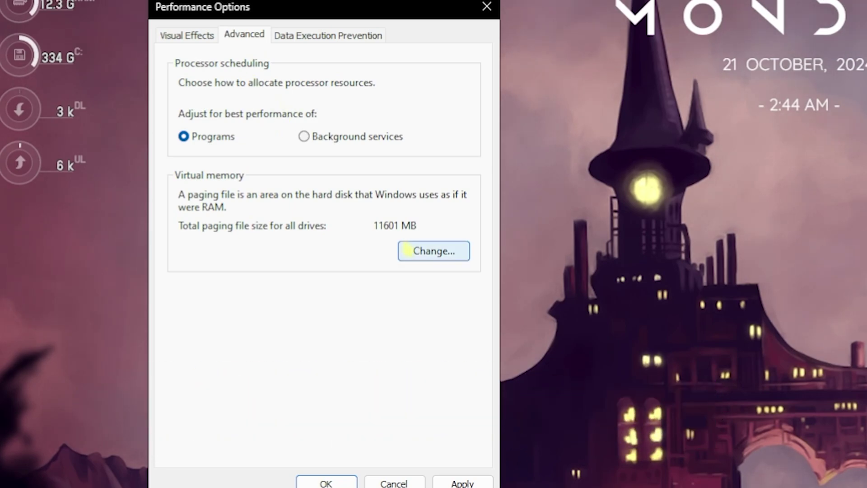
left_click(418, 251)
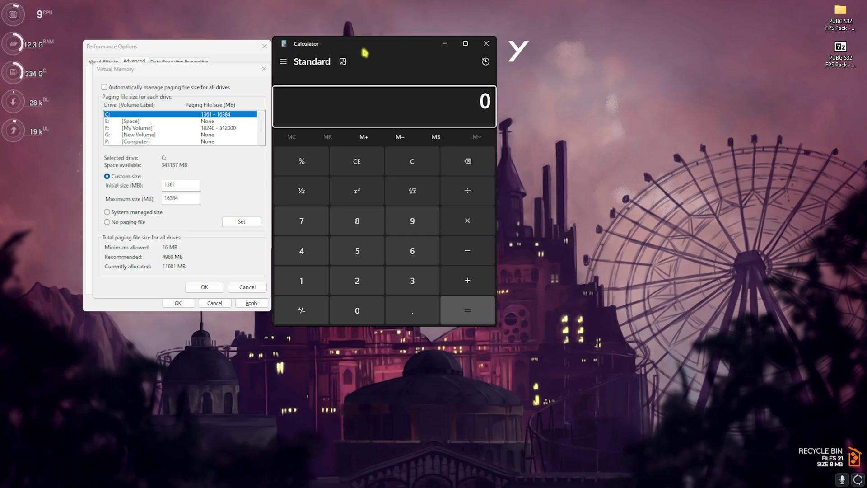
Calculate 32 × 1024 ÷ 2 = 16,384 in Calculator.
left_click(412, 287)
left_click(380, 289)
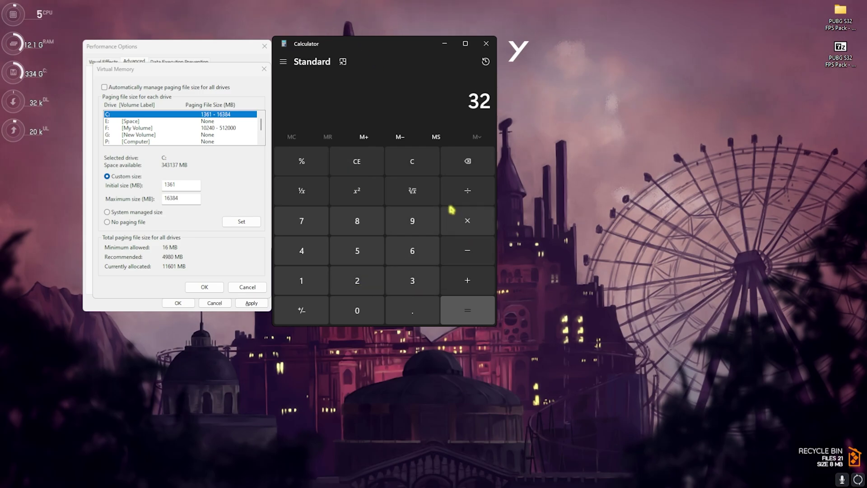
left_click(467, 221)
left_click(301, 280)
left_click(357, 311)
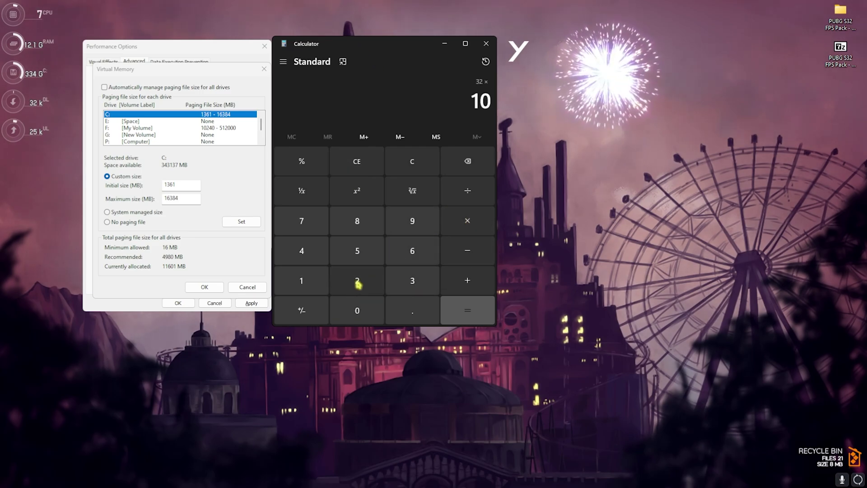
left_click(357, 281)
left_click(301, 250)
left_click(464, 303)
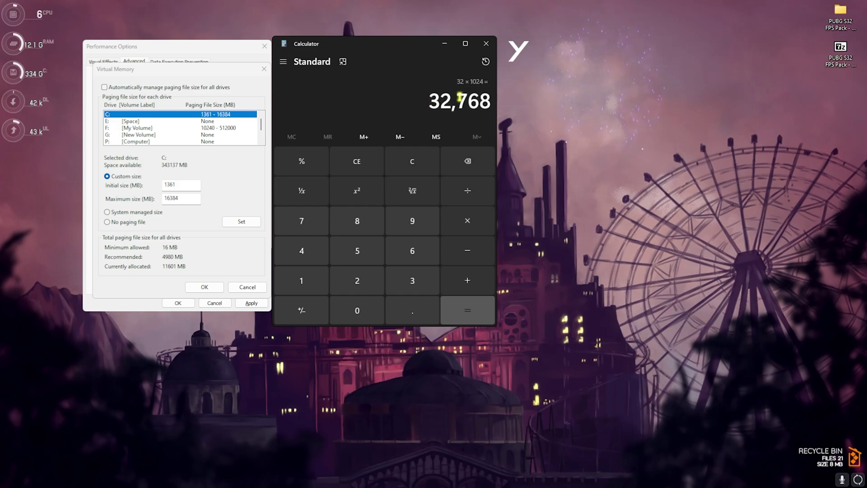
left_click(450, 190)
left_click(356, 271)
left_click(452, 307)
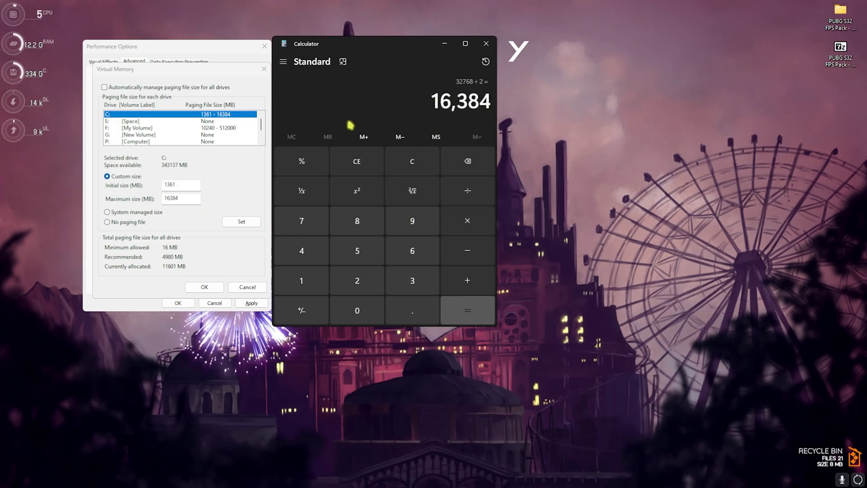
Close Calculator, confirm the virtual memory sizes and apply the performance options.
left_click(487, 43)
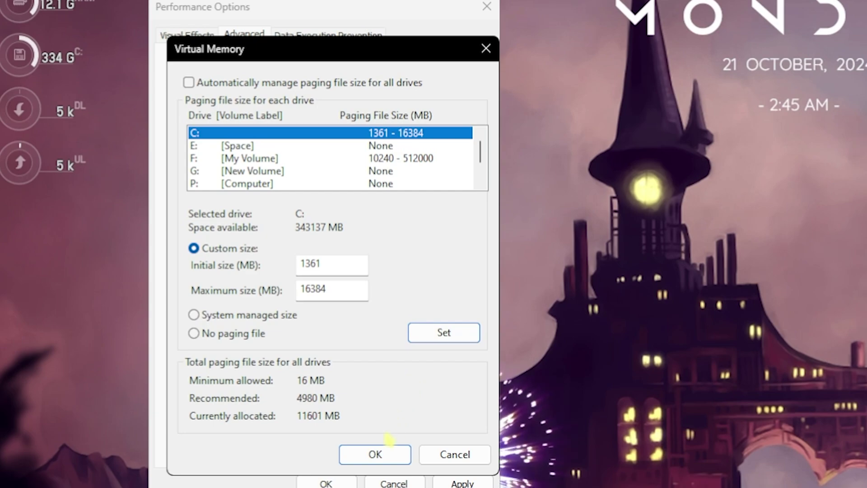
left_click(373, 455)
left_click(452, 482)
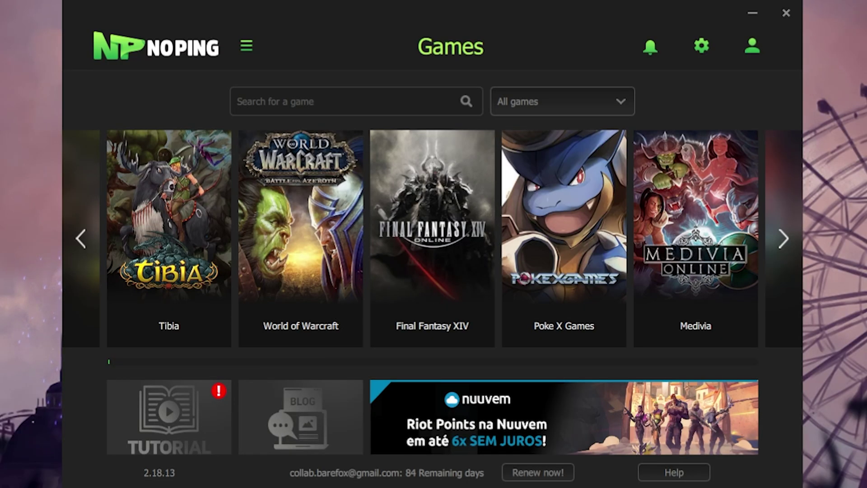
Search NoPing for PUBG, optimize it through the Mumbai 01 server, then go back.
mouse_move(128, 176)
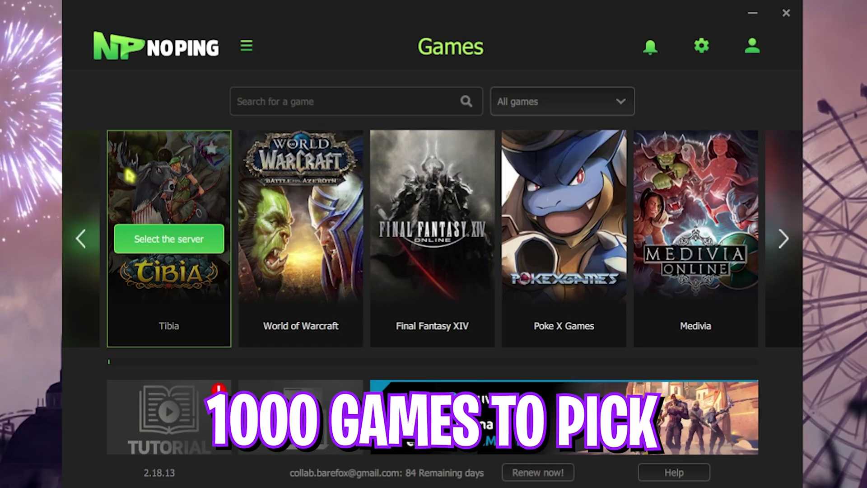
left_click(364, 100)
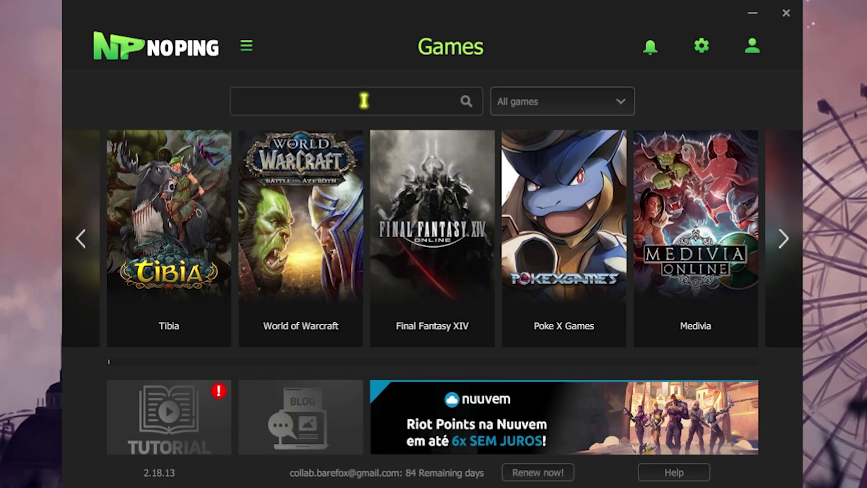
type("Pi")
key("BackSpace")
type("UBG")
mouse_move(170, 237)
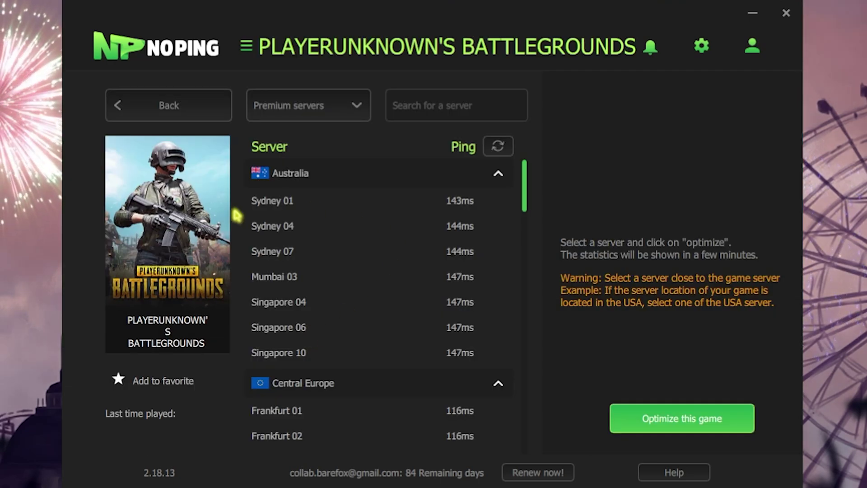
scroll(420, 307, "down", 10)
scroll(419, 307, "down", 10)
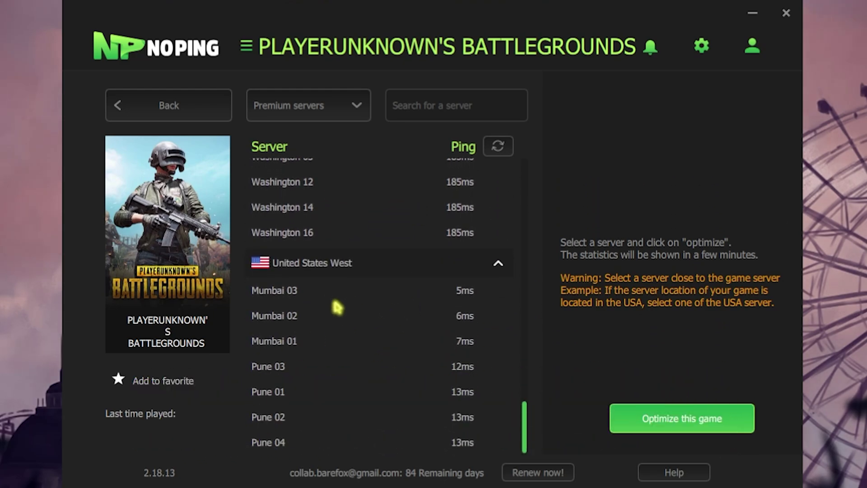
left_click(318, 334)
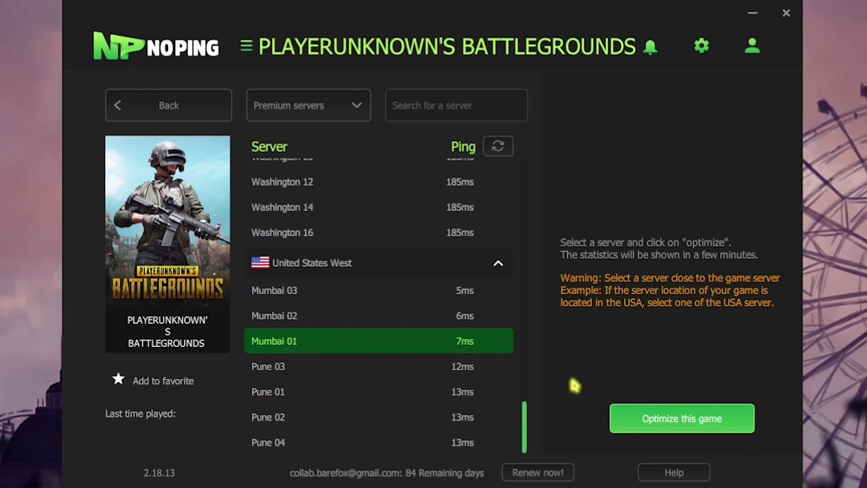
left_click(664, 424)
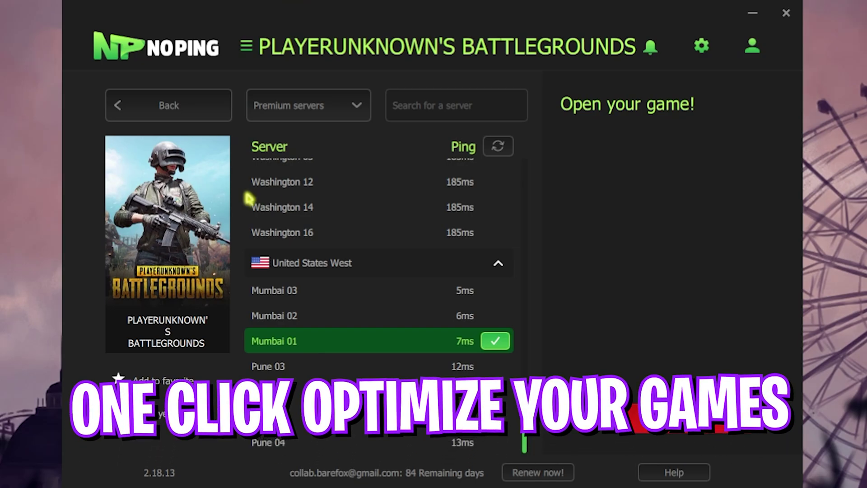
left_click(188, 113)
Enable Turbo Games in NoPing settings, look at the Boost FPS options, then close them.
left_click(710, 49)
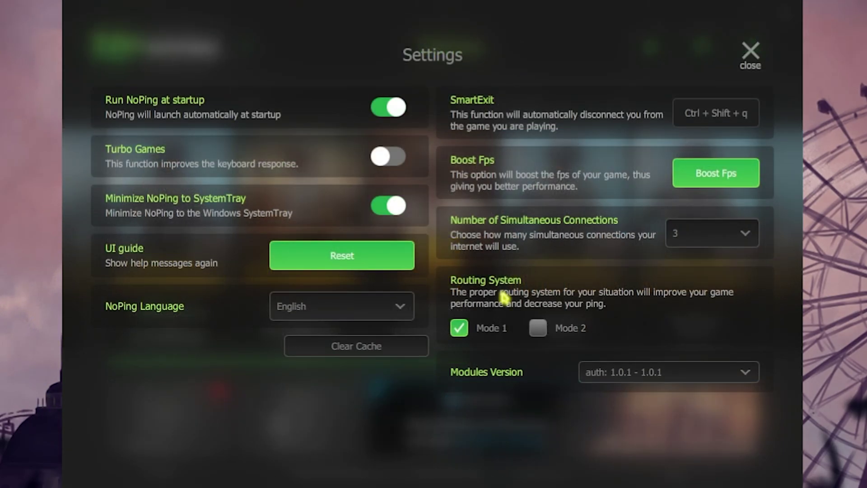
left_click(388, 163)
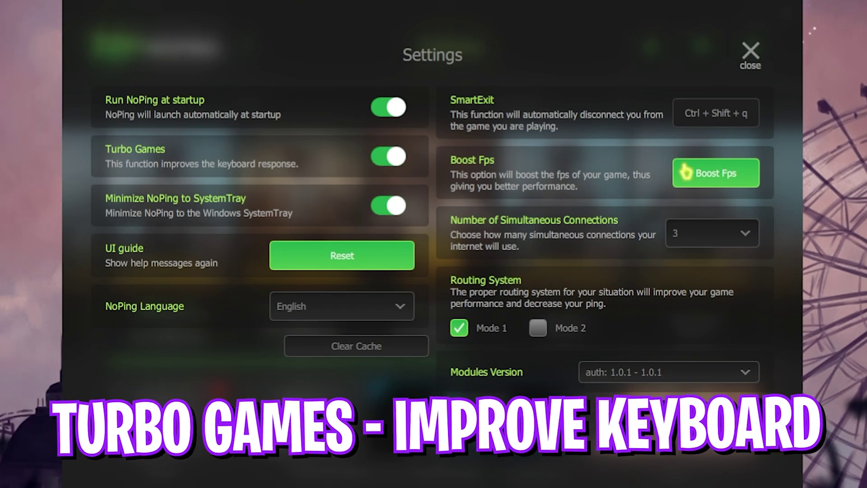
left_click(714, 180)
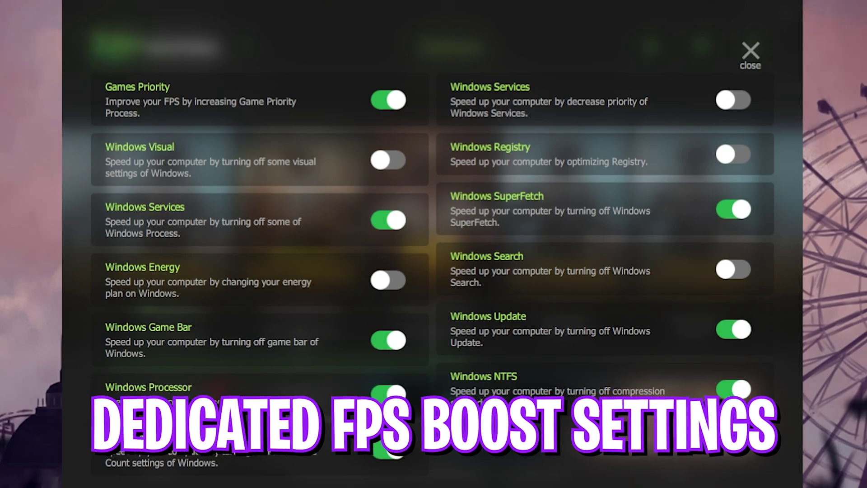
left_click(751, 55)
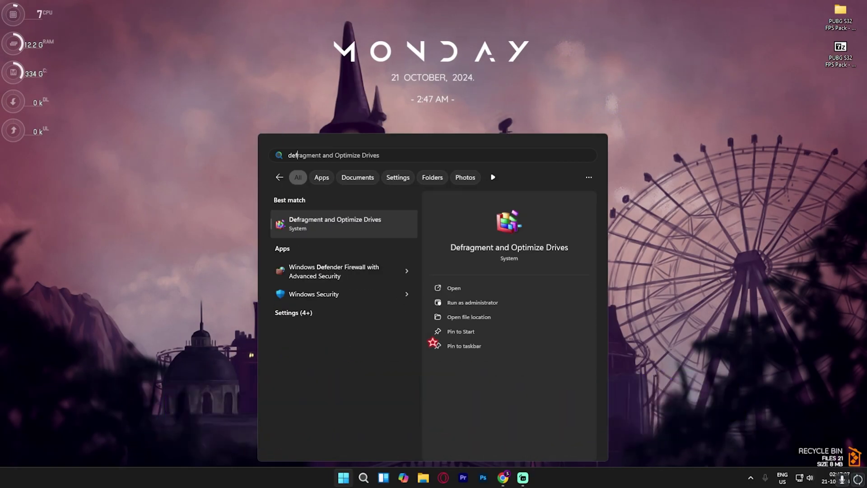
Optimize drive C:, then analyze and optimize Space (E:) before closing Optimize Drives.
key("Return")
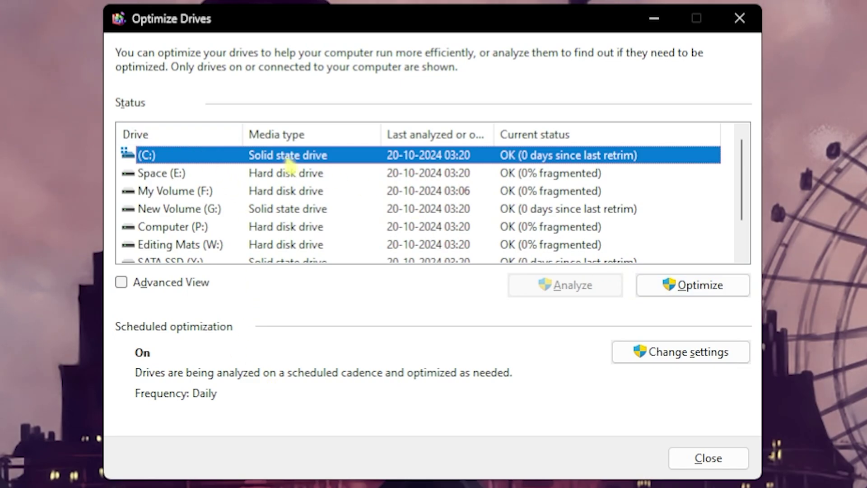
left_click(693, 285)
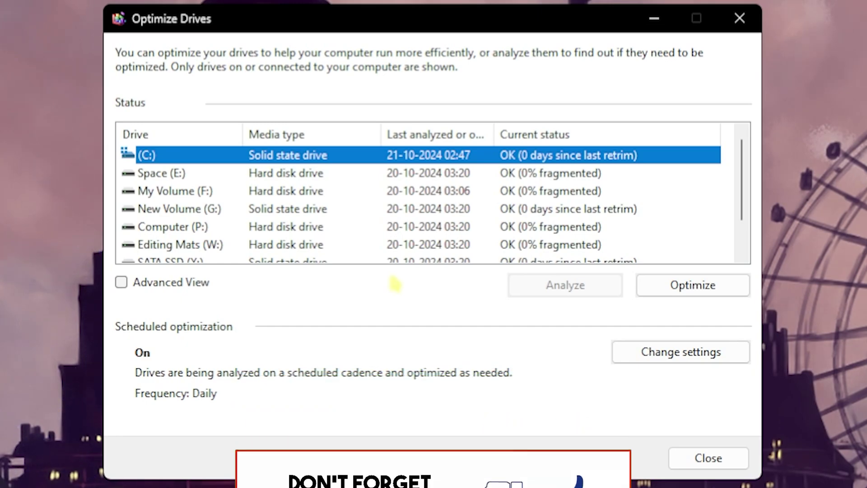
left_click(332, 173)
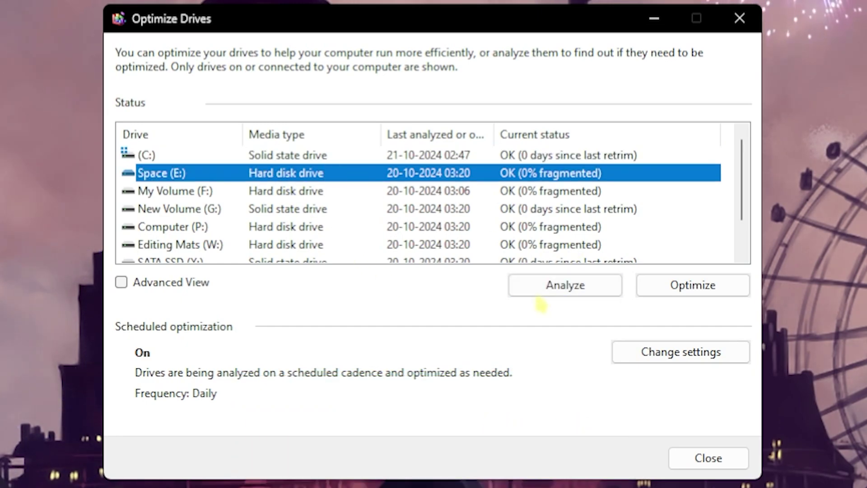
left_click(546, 289)
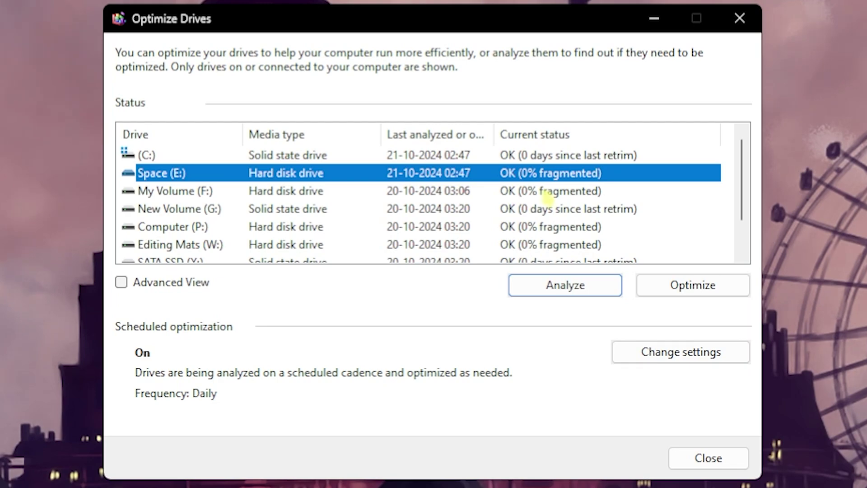
left_click(684, 292)
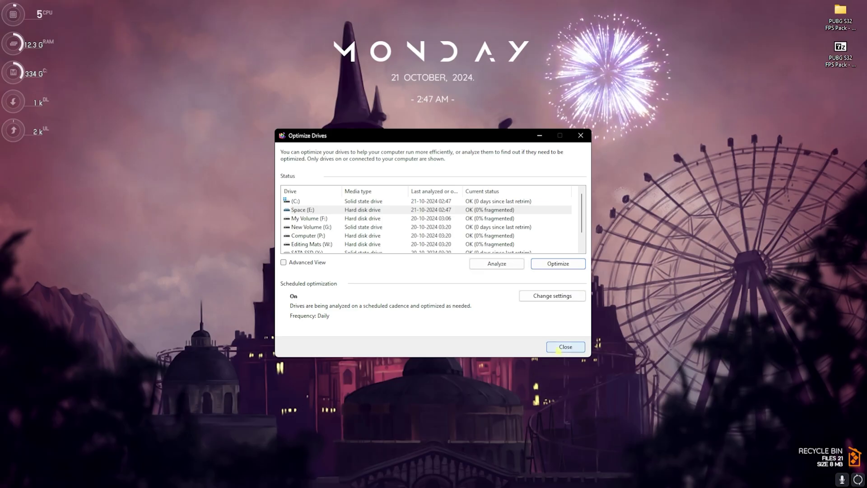
left_click(708, 458)
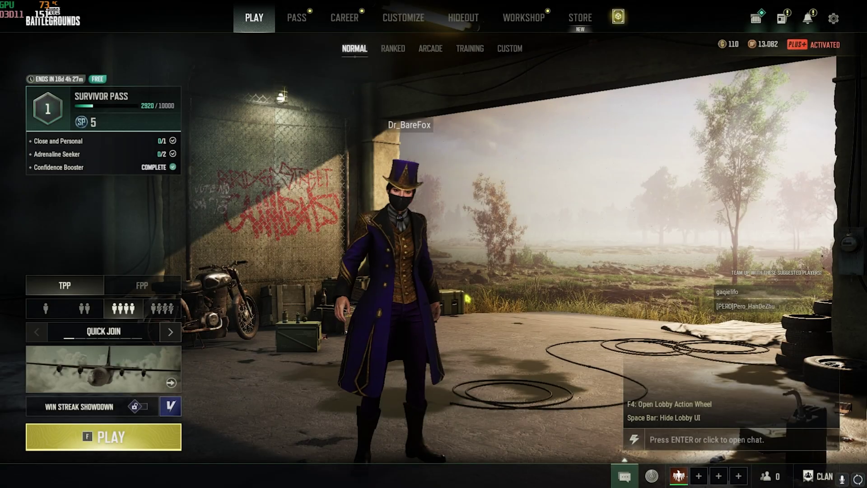
Lower PUBG's Max FPS cap from 300 to 237 in Graphics settings and apply.
key("Escape")
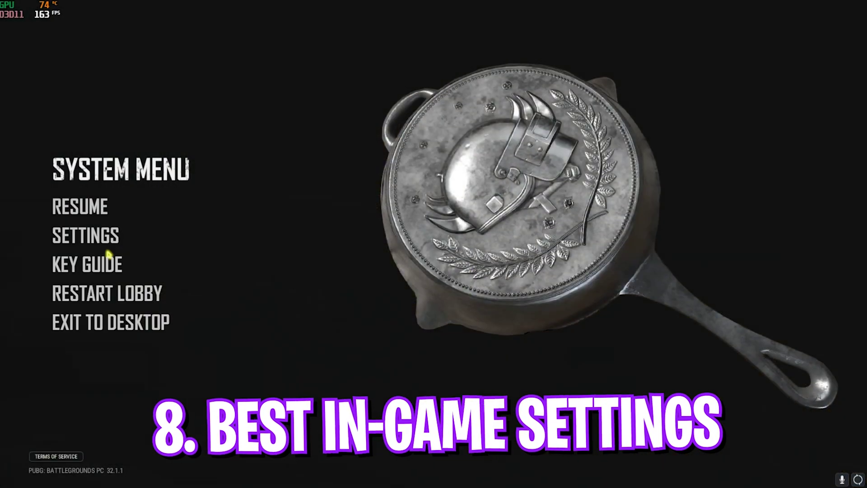
left_click(102, 233)
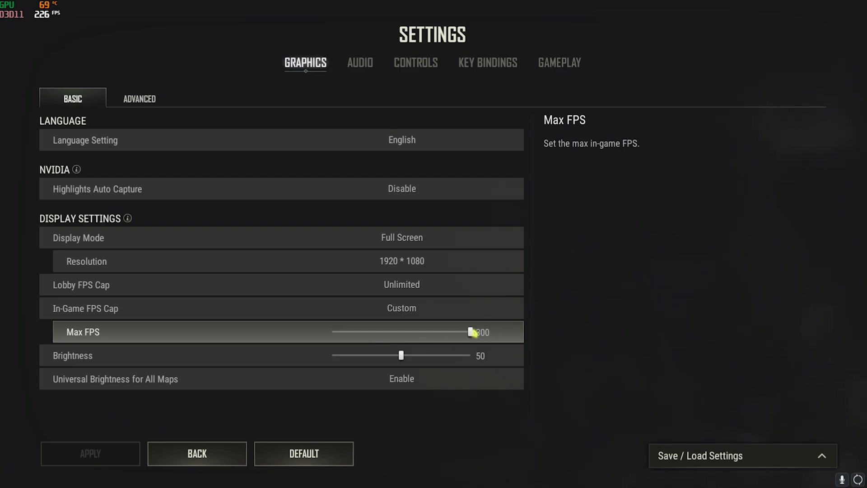
left_click_drag(472, 332, 458, 331)
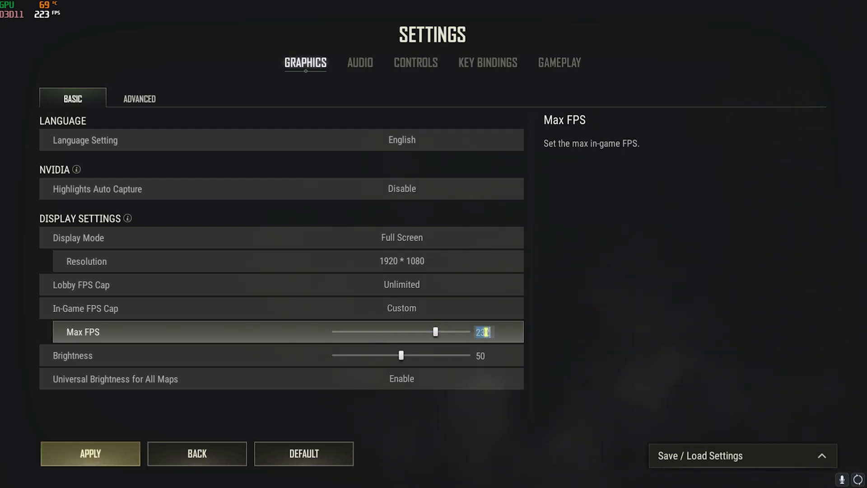
type("7")
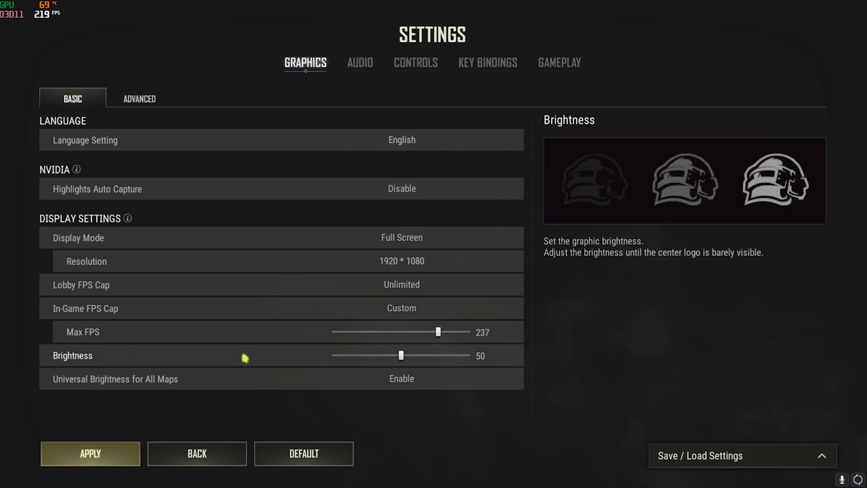
left_click(97, 457)
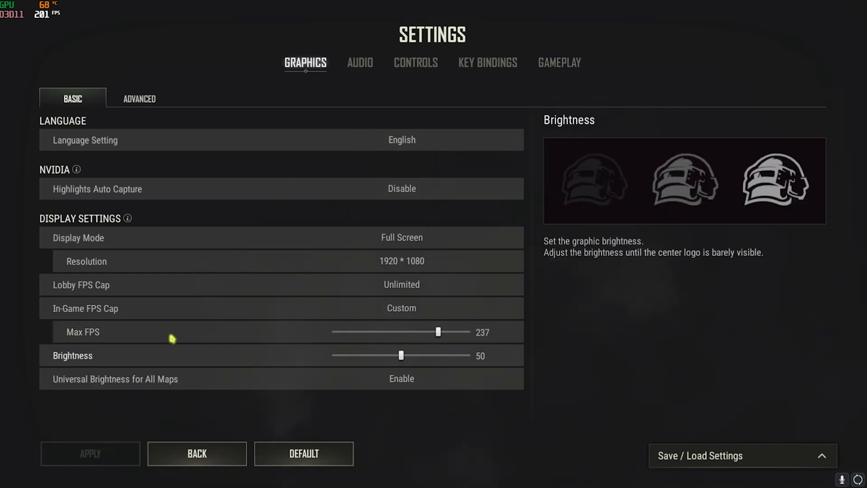
On the Advanced graphics tab, drop Render Scale to 90 and keep Shadows Very Low.
left_click(138, 100)
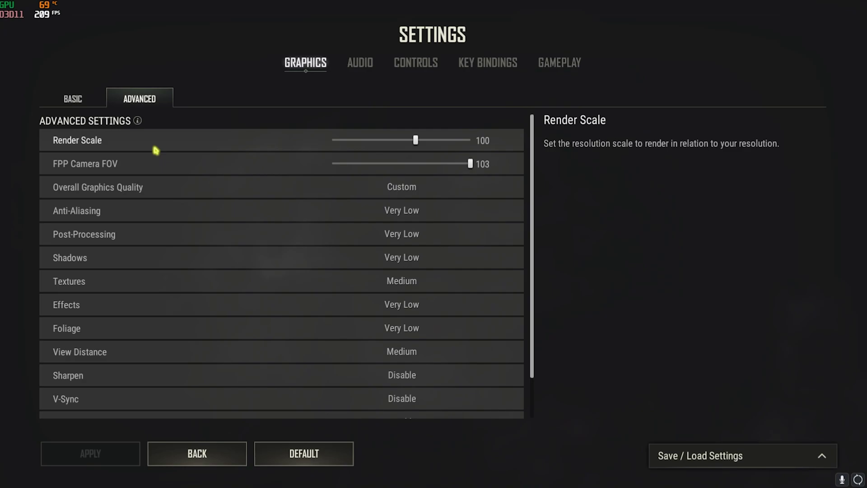
left_click_drag(416, 141, 320, 142)
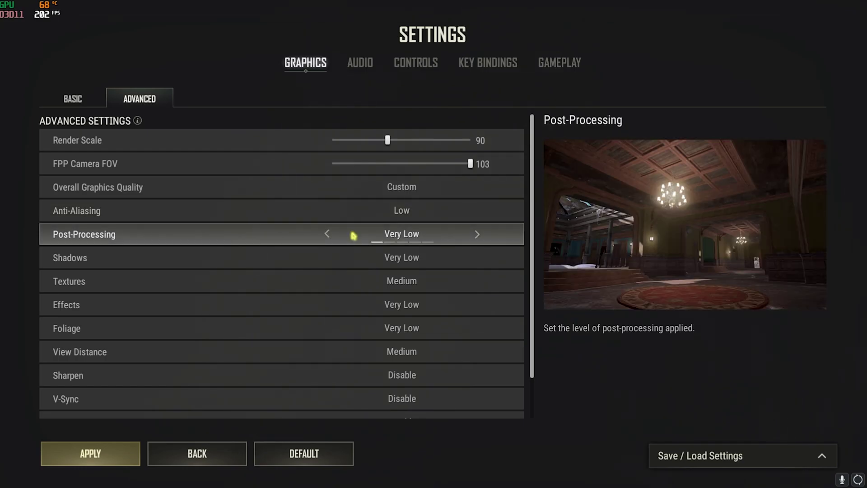
left_click(476, 258)
left_click(327, 257)
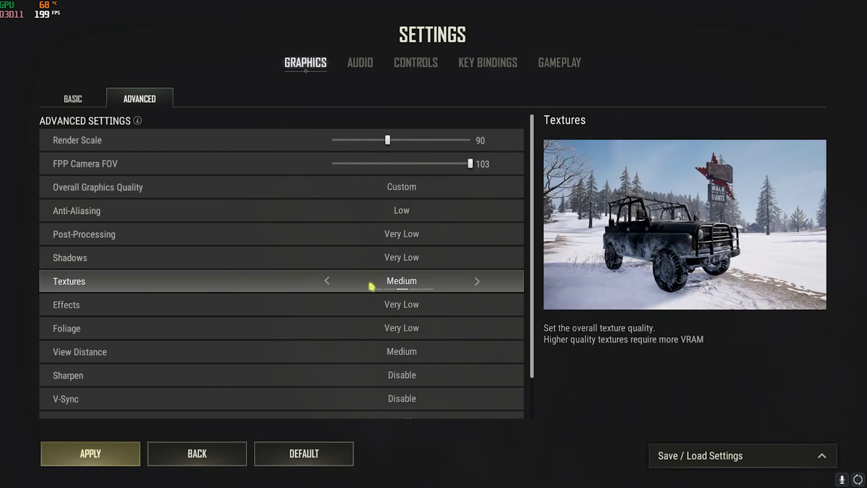
Set Effects to Low, View Distance to High, keep DirectX 12, and apply.
scroll(443, 290, "down", 1)
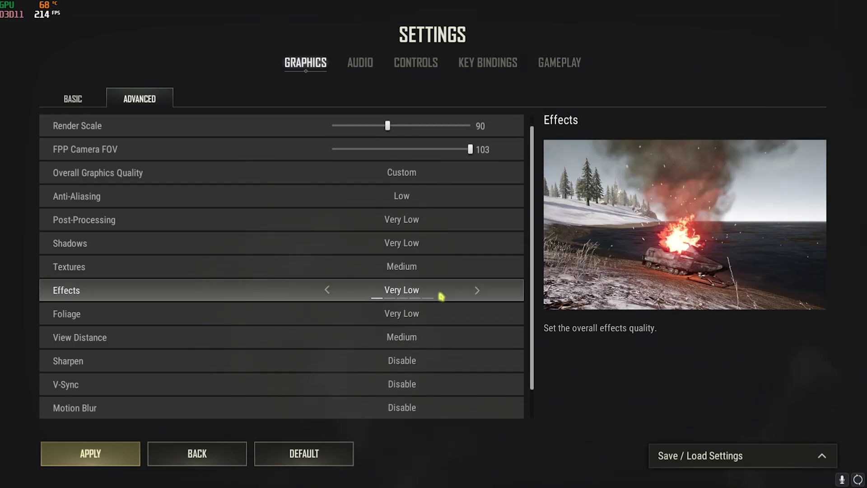
left_click(478, 291)
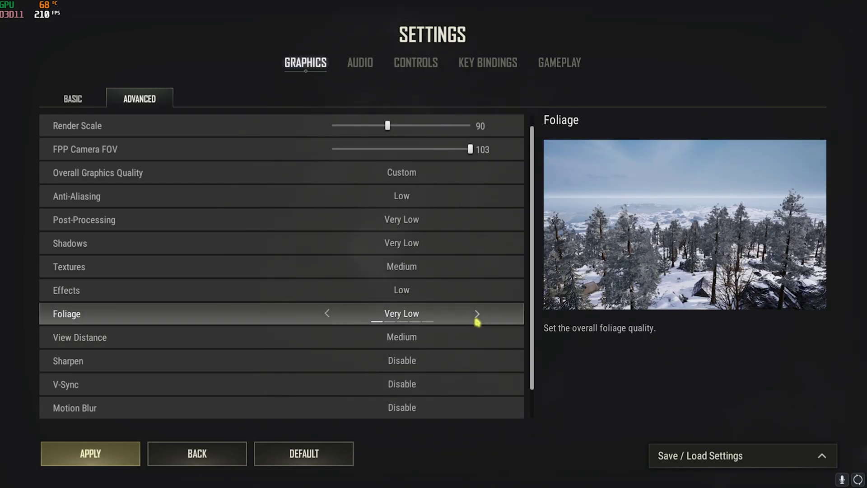
scroll(477, 322, "down", 1)
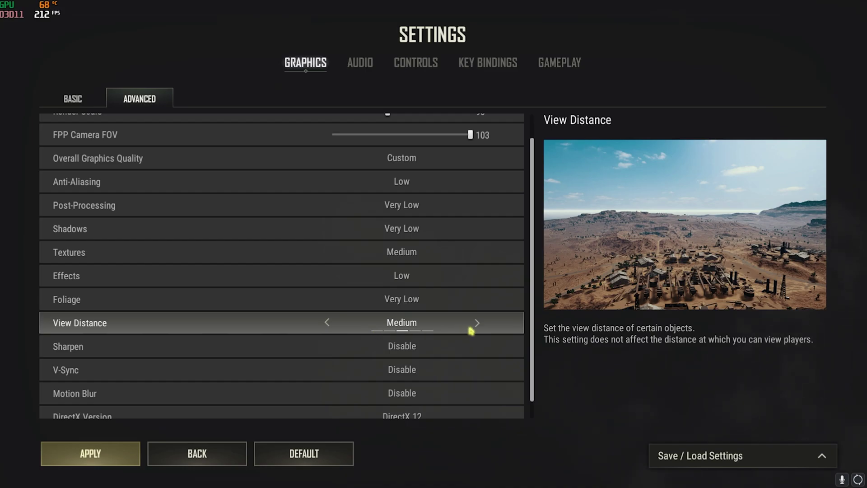
left_click(476, 324)
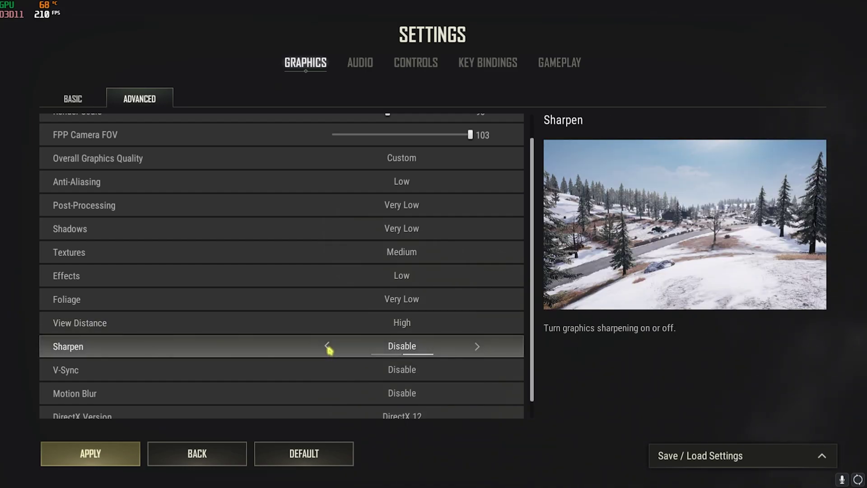
scroll(363, 360, "down", 1)
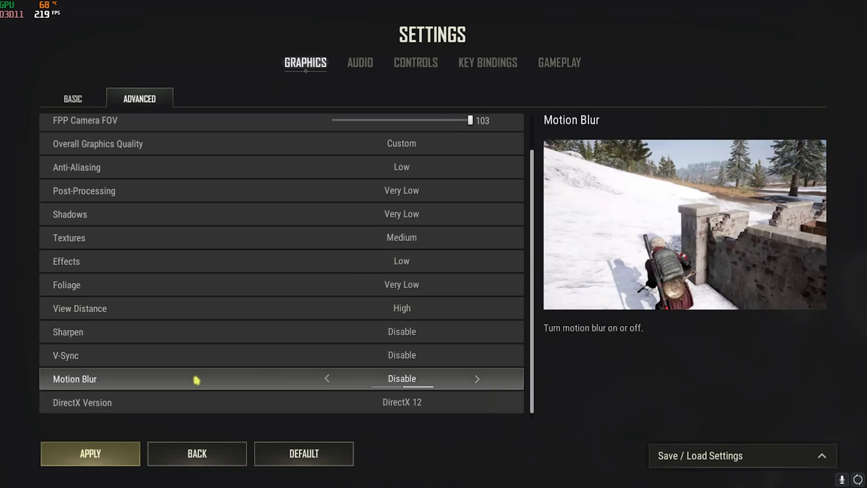
scroll(365, 379, "down", 1)
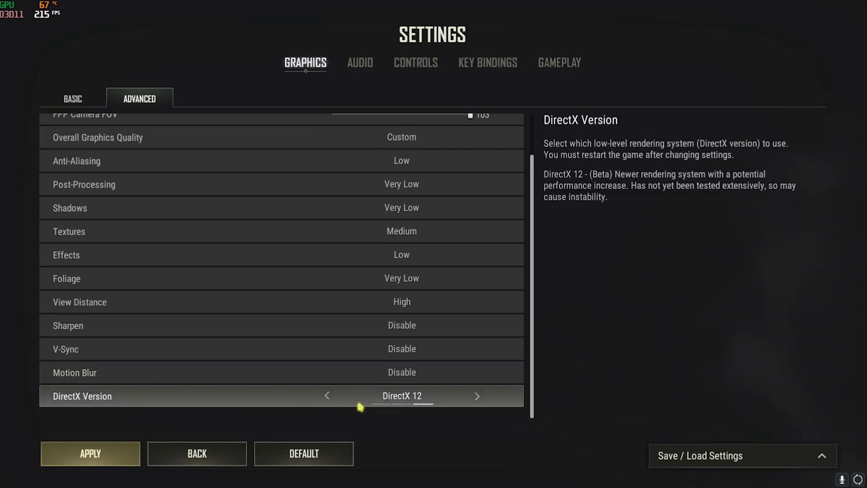
left_click(327, 396)
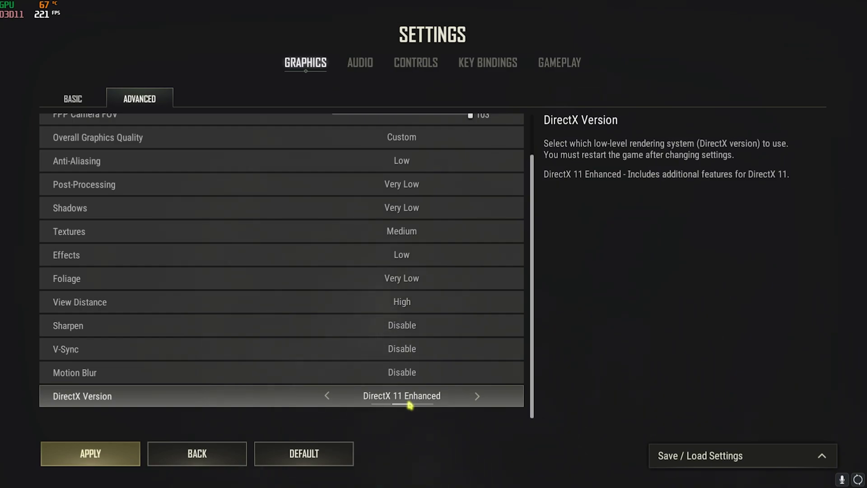
left_click(471, 397)
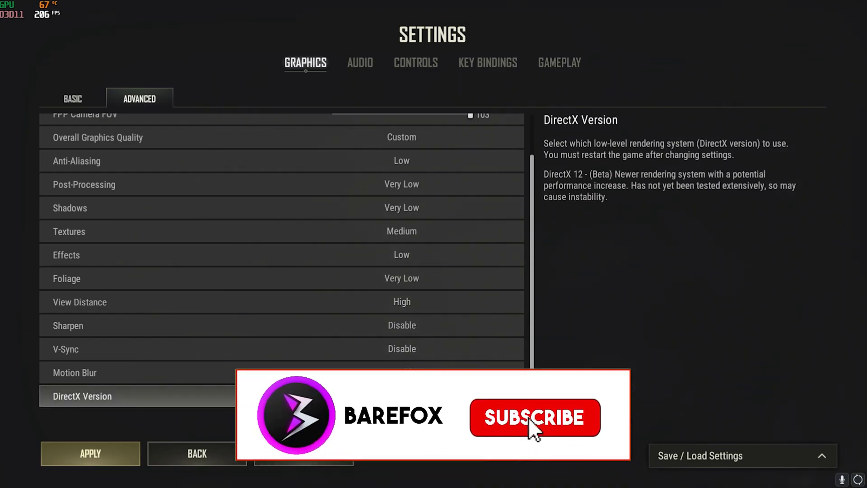
left_click(90, 454)
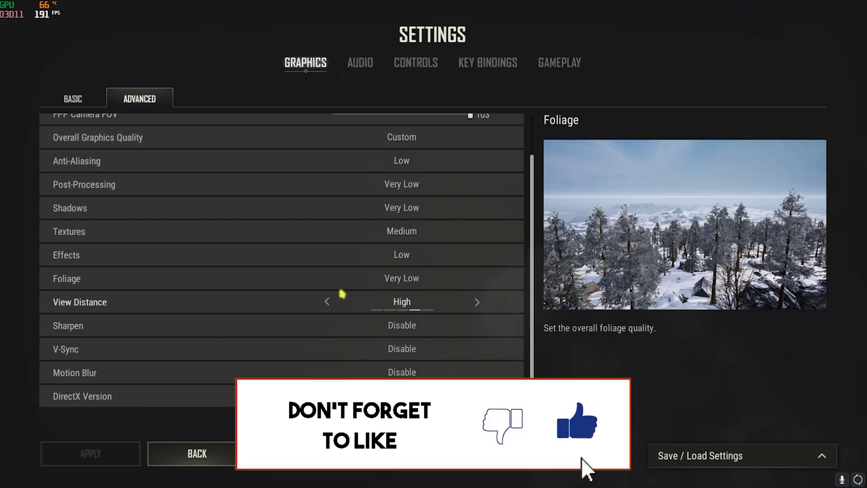
scroll(342, 294, "up", 2)
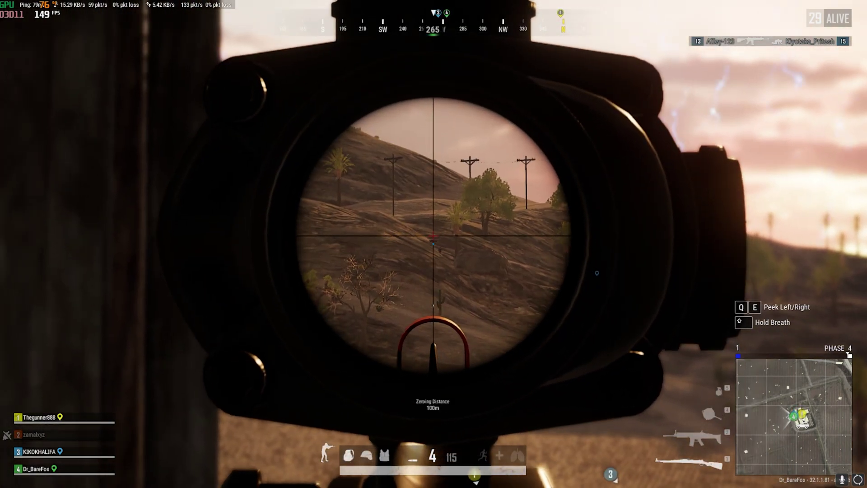
Fire a scoped shot at the hillside target, then lower the scope.
left_click(434, 244)
right_click(434, 244)
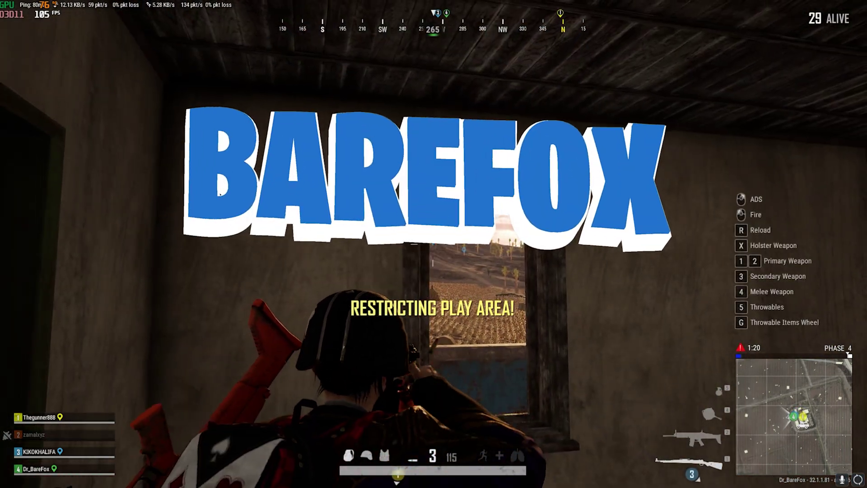